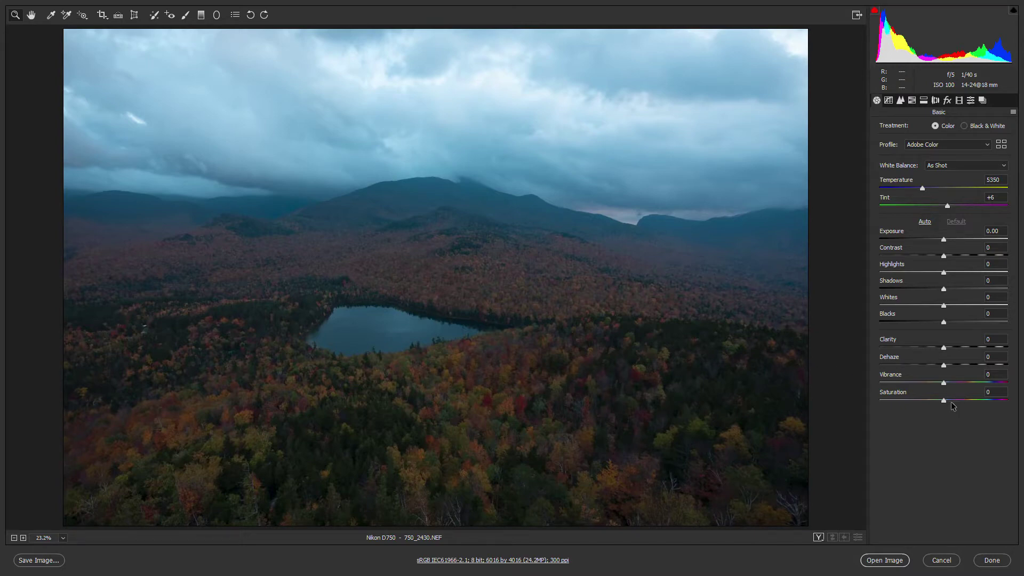
Boost saturation to +76 and try the Auto and As Shot white balance presets.
{"action": "left_click_drag", "start_coordinate": [950, 402], "coordinate": [992, 404]}
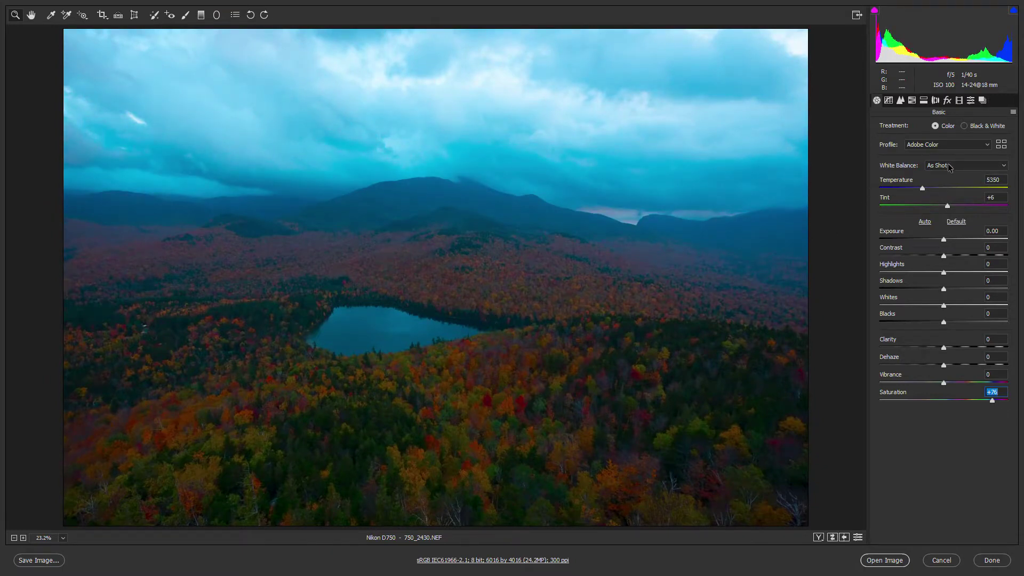
{"action": "left_click", "coordinate": [974, 170]}
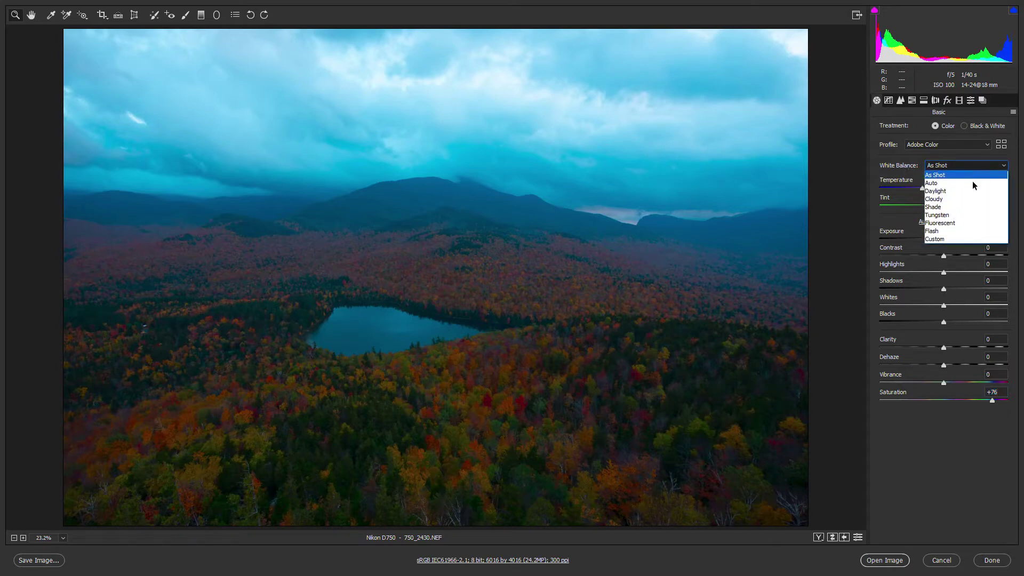
{"action": "left_click", "coordinate": [972, 181]}
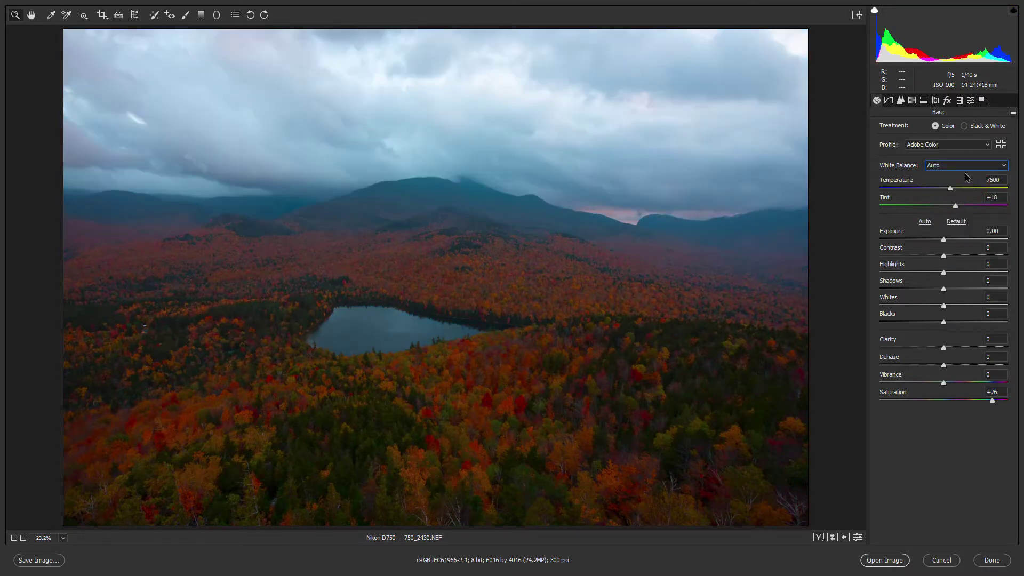
{"action": "scroll", "coordinate": [961, 164], "scroll_direction": "down", "scroll_amount": 3}
{"action": "scroll", "coordinate": [962, 164], "scroll_direction": "down", "scroll_amount": 1}
{"action": "scroll", "coordinate": [961, 164], "scroll_direction": "up", "scroll_amount": 1}
{"action": "left_click", "coordinate": [962, 164]}
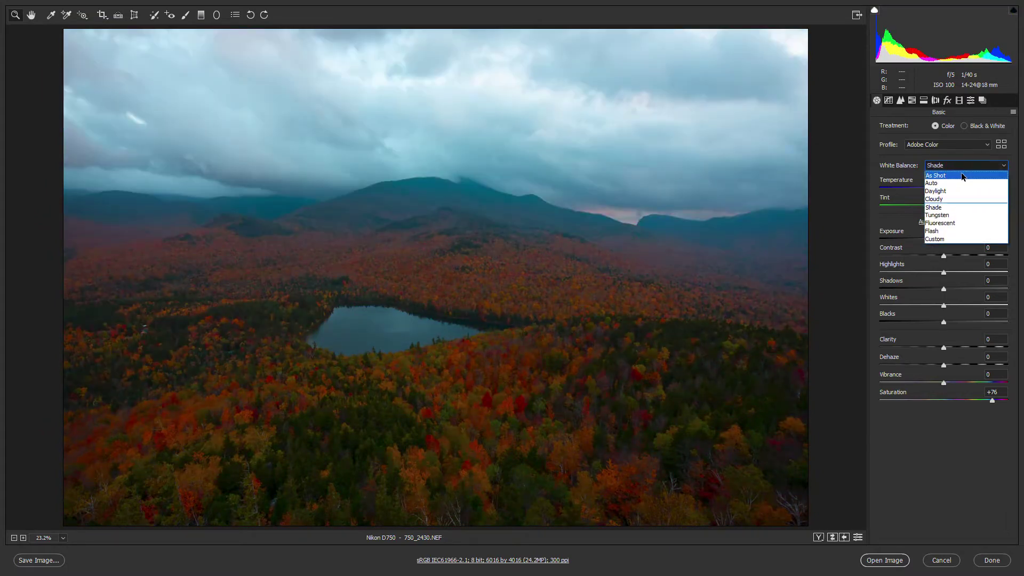
{"action": "left_click", "coordinate": [961, 174]}
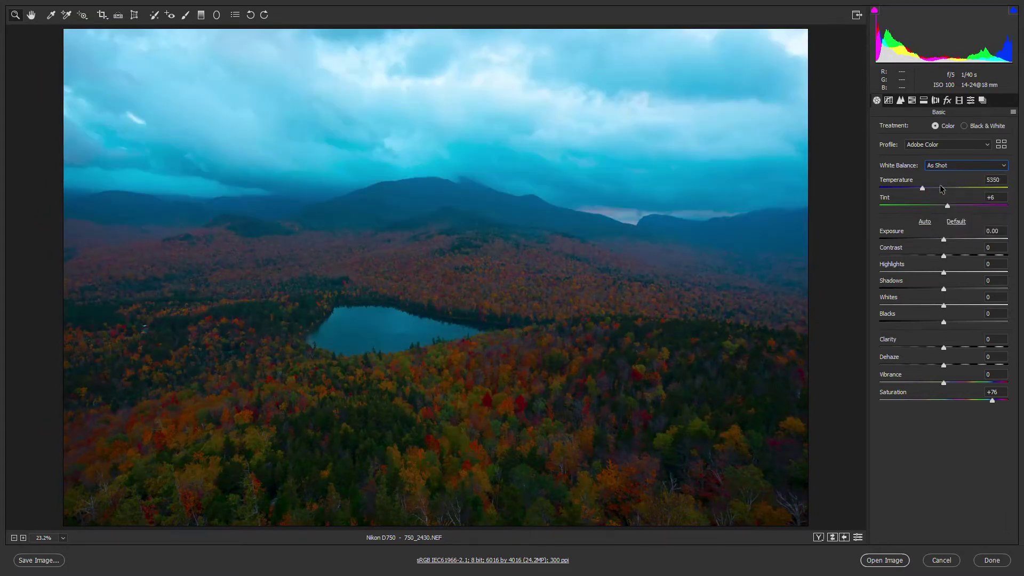
Set a custom white balance of temperature 7450 and tint +14, compare with As Shot, and ease saturation back.
{"action": "left_click_drag", "start_coordinate": [922, 188], "coordinate": [953, 210]}
{"action": "left_click", "coordinate": [949, 207]}
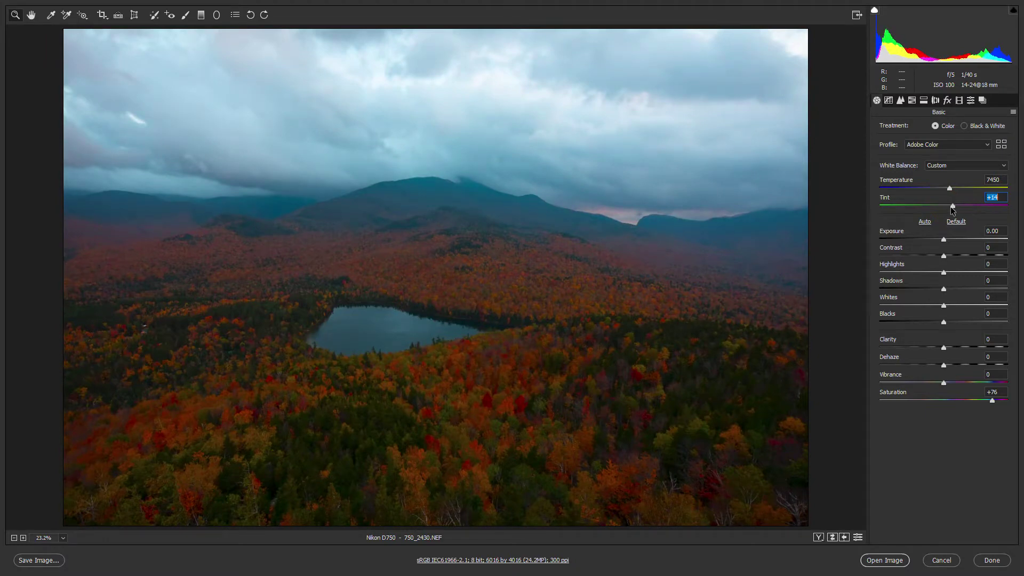
{"action": "left_click", "coordinate": [954, 167]}
{"action": "left_click", "coordinate": [954, 175]}
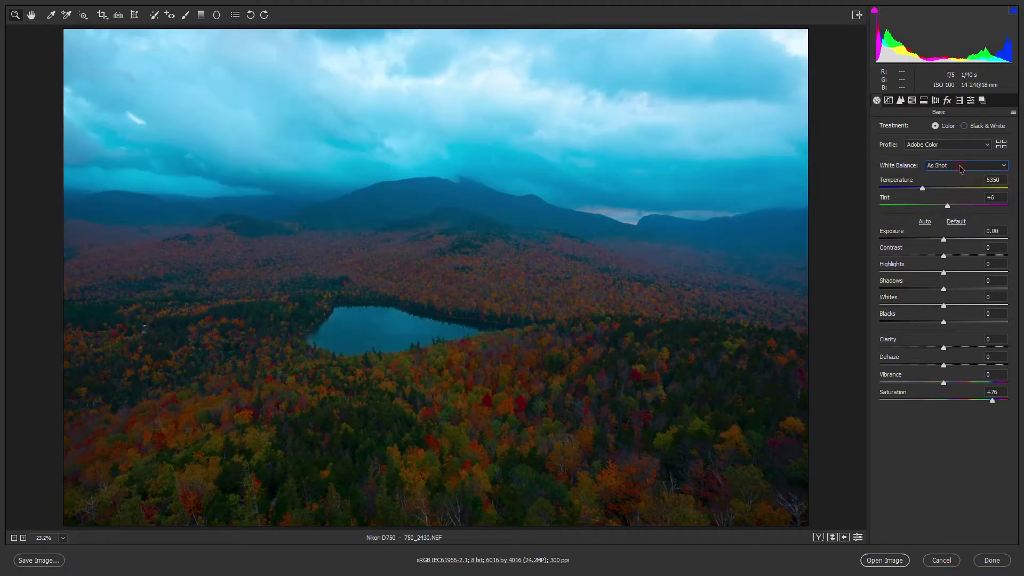
{"action": "left_click", "coordinate": [960, 169]}
{"action": "left_click", "coordinate": [952, 235]}
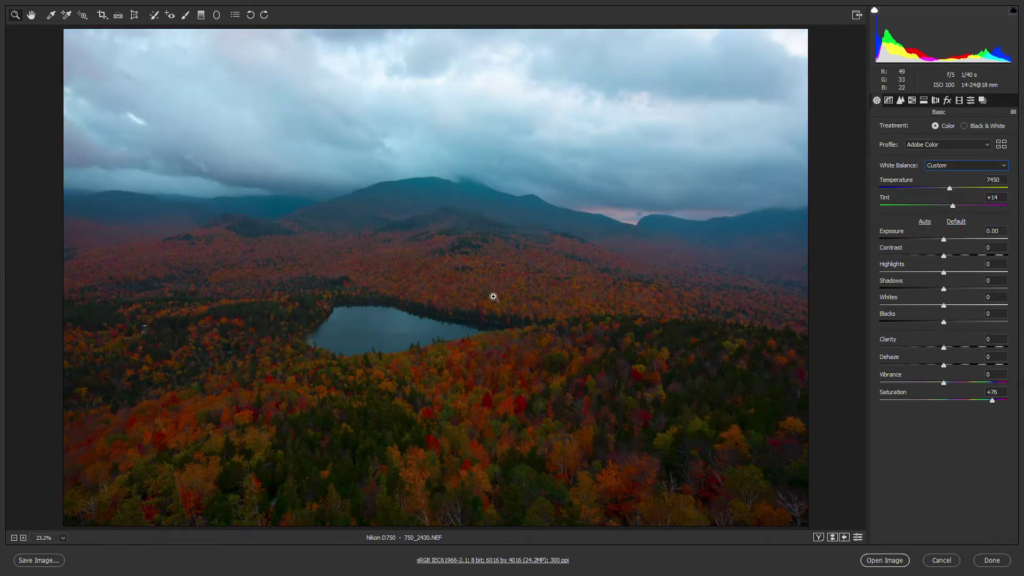
{"action": "left_click", "coordinate": [953, 402]}
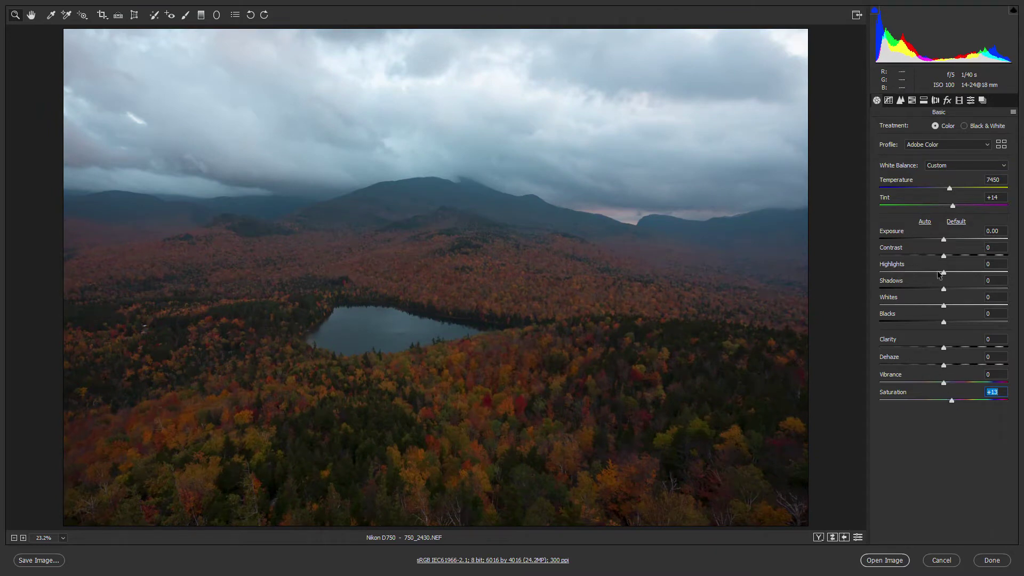
Set Exposure +0.35, Contrast +37, Highlights −69, Shadows +54, Whites +21 and Vibrance +10.
{"action": "left_click_drag", "start_coordinate": [943, 237], "coordinate": [971, 289]}
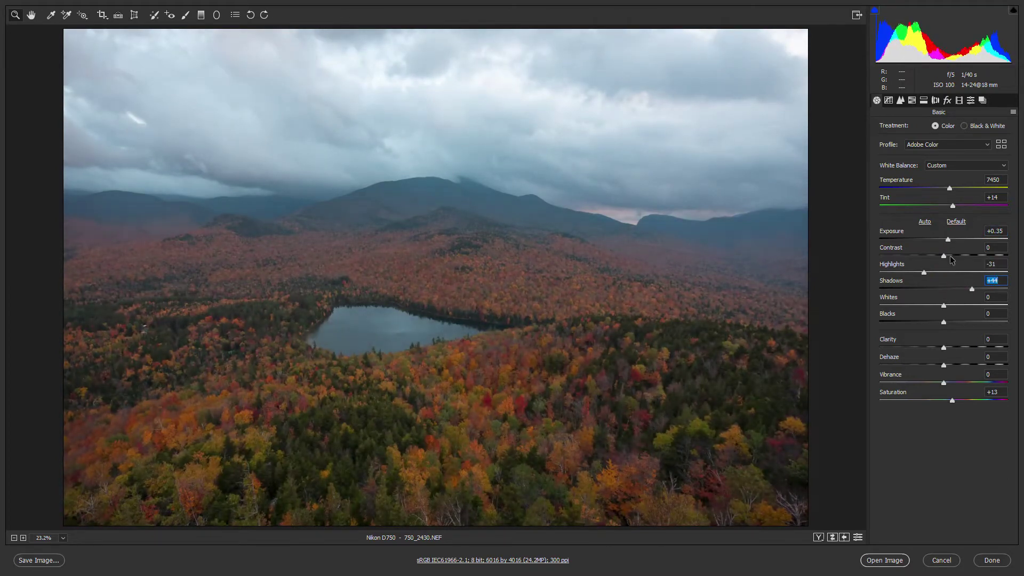
{"action": "left_click_drag", "start_coordinate": [949, 255], "coordinate": [958, 304]}
{"action": "left_click_drag", "start_coordinate": [924, 273], "coordinate": [899, 273]}
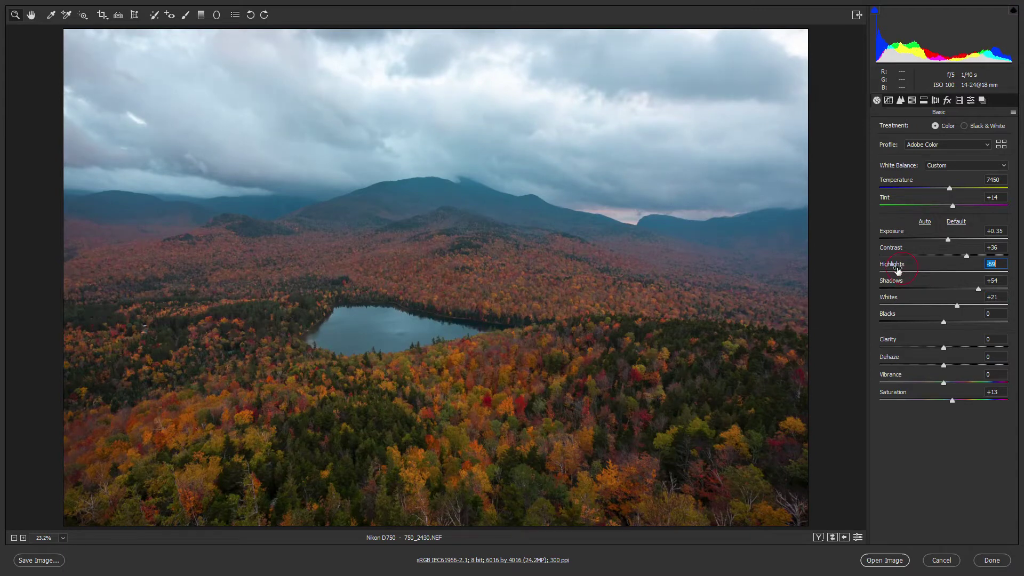
{"action": "left_click_drag", "start_coordinate": [966, 254], "coordinate": [967, 254]}
{"action": "left_click_drag", "start_coordinate": [944, 383], "coordinate": [951, 384]}
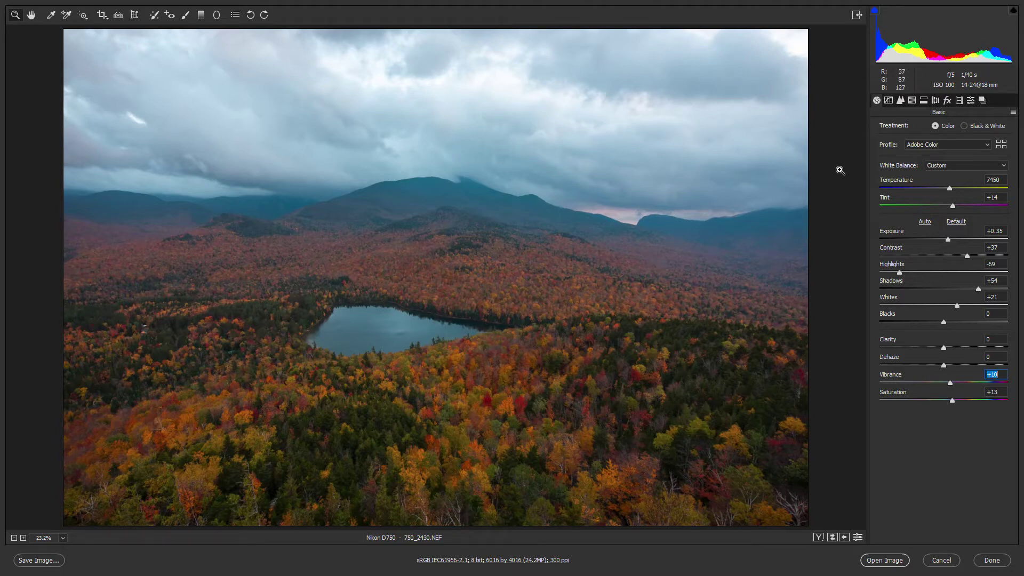
{"action": "left_click", "coordinate": [913, 101]}
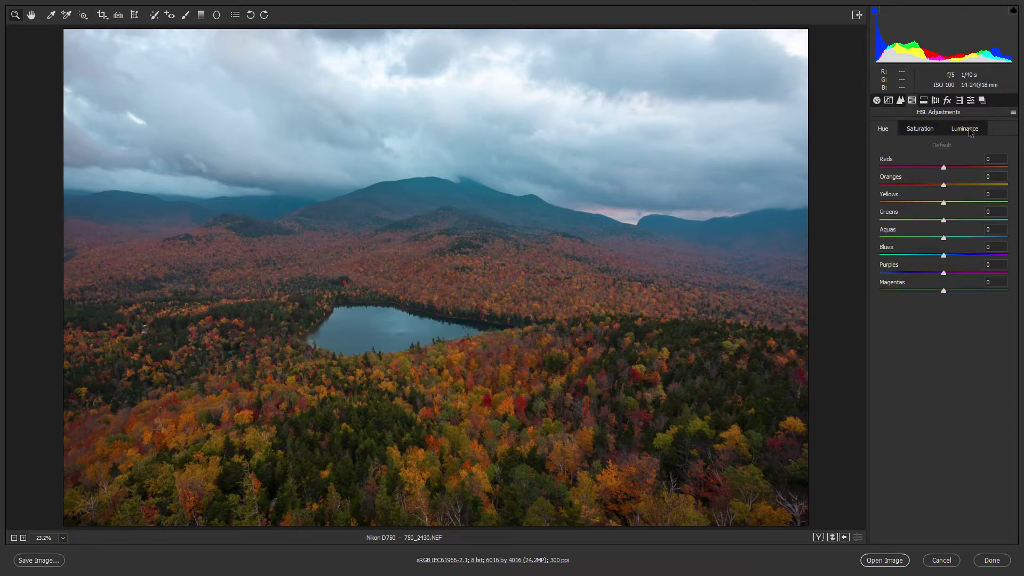
Set HSL saturation to Reds +20, Oranges +23 and Yellows +28.
{"action": "left_click", "coordinate": [914, 130]}
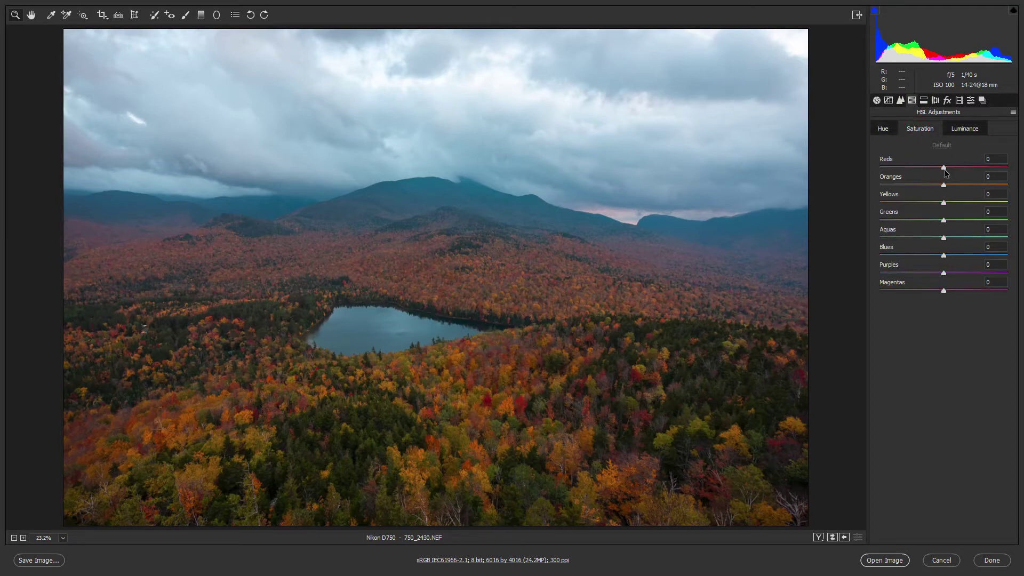
{"action": "left_click_drag", "start_coordinate": [944, 167], "coordinate": [1001, 176]}
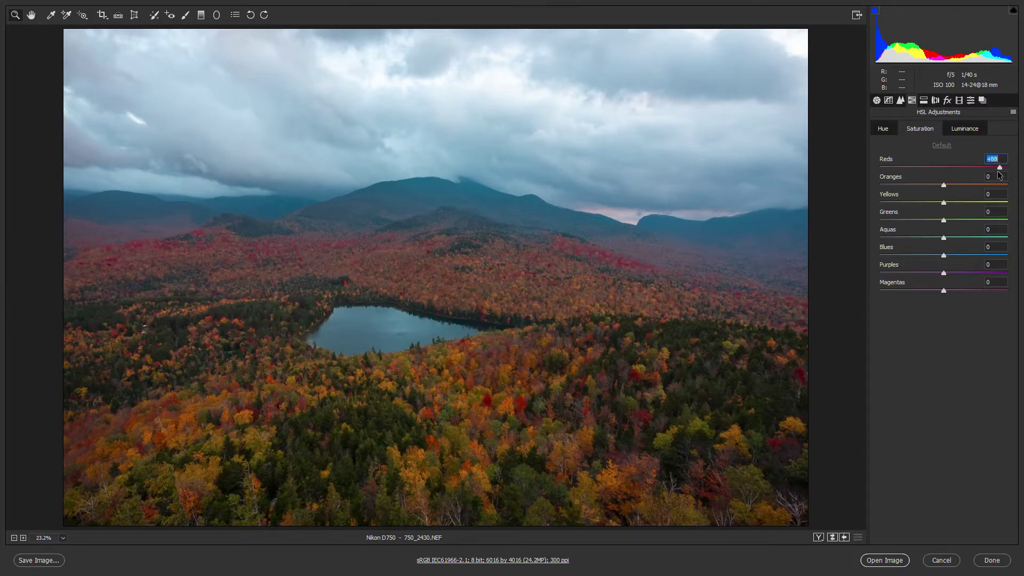
{"action": "scroll", "coordinate": [718, 316], "scroll_direction": "up", "scroll_amount": 2}
{"action": "scroll", "coordinate": [718, 316], "scroll_direction": "up", "scroll_amount": 5}
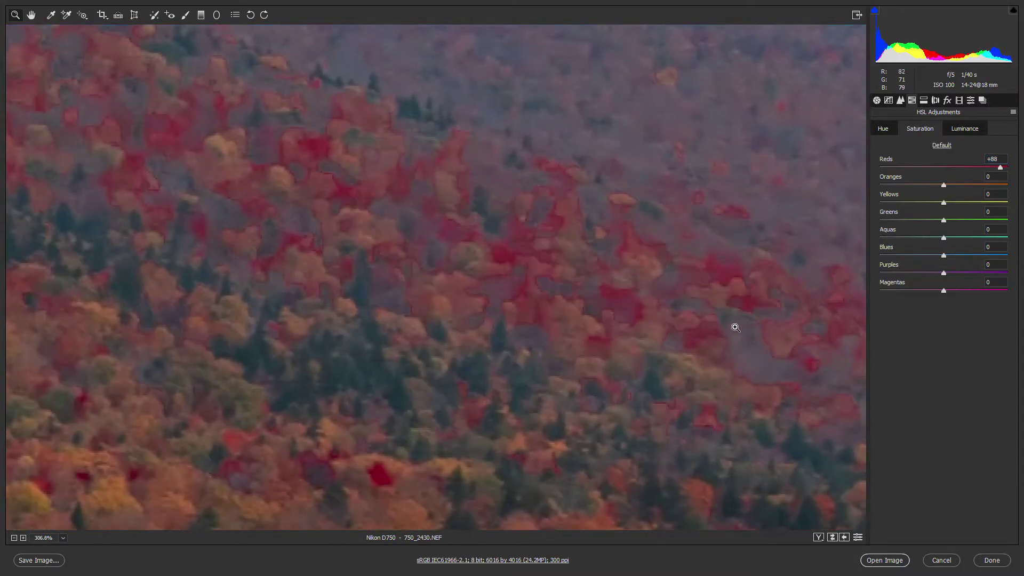
{"action": "left_click_drag", "start_coordinate": [954, 173], "coordinate": [966, 189]}
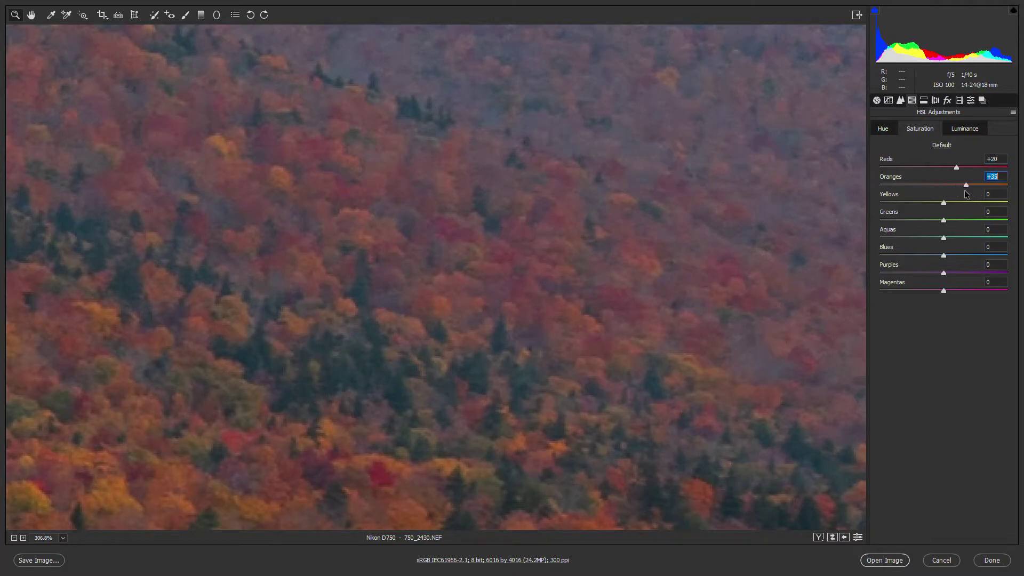
{"action": "left_click_drag", "start_coordinate": [964, 190], "coordinate": [958, 188]}
{"action": "left_click_drag", "start_coordinate": [515, 397], "coordinate": [402, 345]}
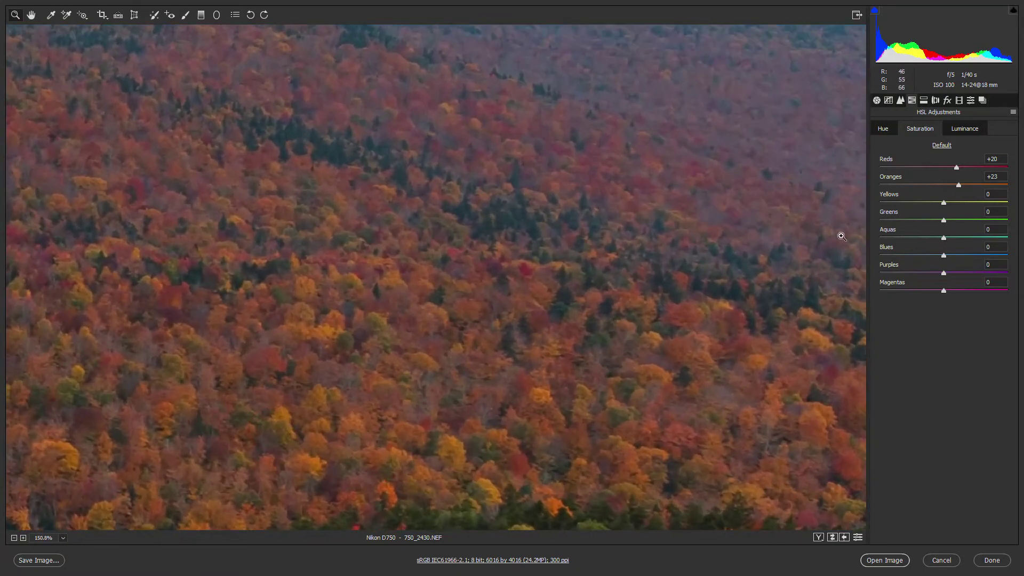
{"action": "left_click_drag", "start_coordinate": [944, 202], "coordinate": [961, 203]}
Check the Basic panel, then fit the whole photo in view.
{"action": "left_click", "coordinate": [876, 101]}
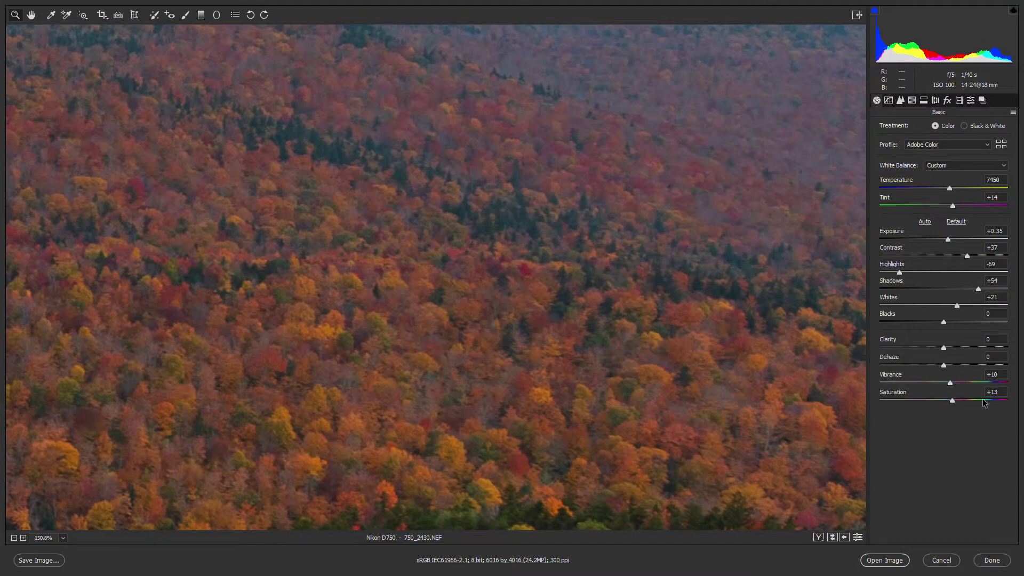
{"action": "left_click", "coordinate": [912, 101]}
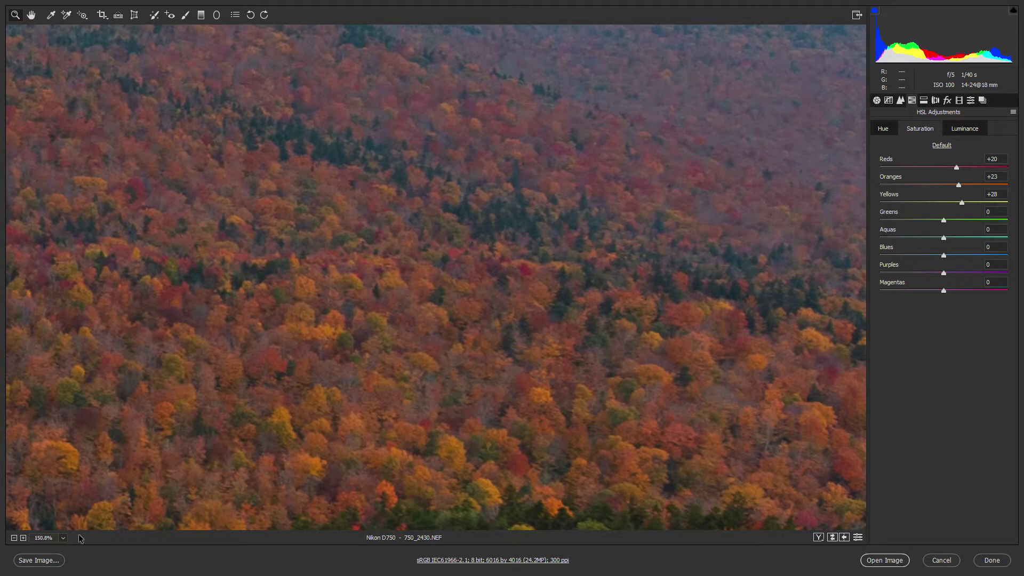
{"action": "left_click", "coordinate": [51, 540]}
{"action": "left_click", "coordinate": [59, 508]}
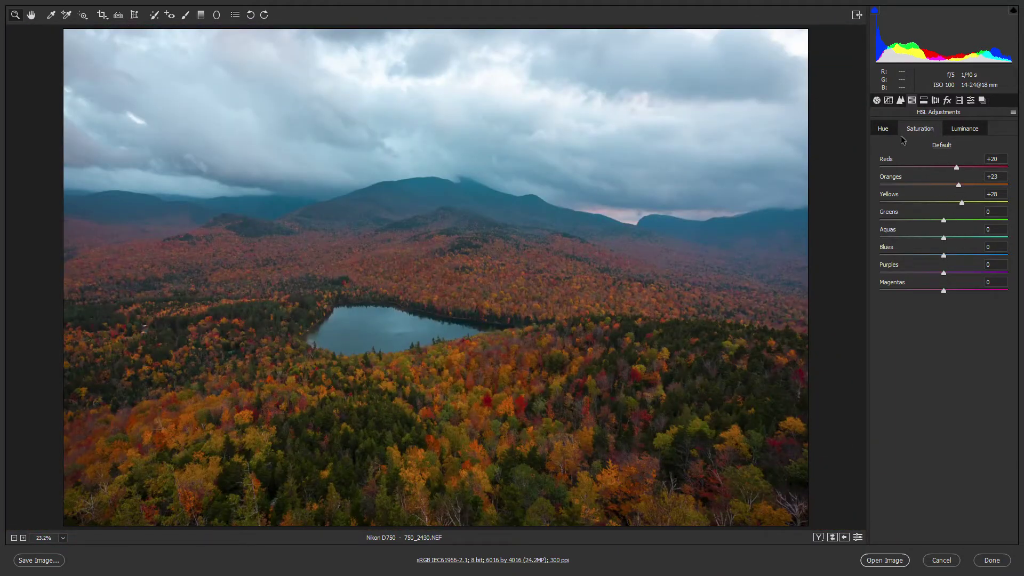
{"action": "left_click", "coordinate": [886, 129]}
Shift the Reds hue to +14, brighten Reds luminance to +3, and open the image in Photoshop.
{"action": "left_click_drag", "start_coordinate": [944, 168], "coordinate": [946, 210]}
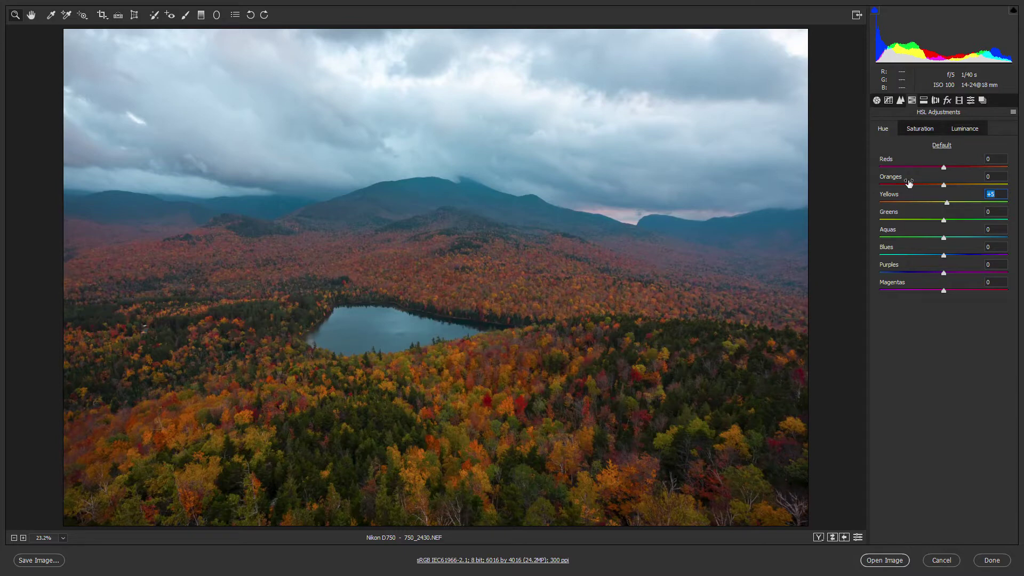
{"action": "left_click", "coordinate": [962, 129]}
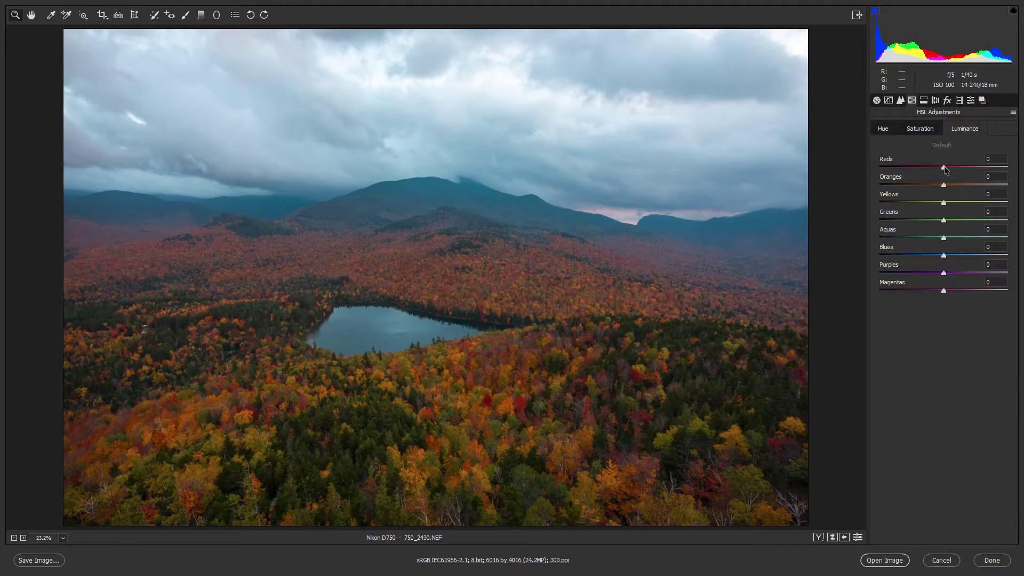
{"action": "mouse_move", "coordinate": [945, 170]}
{"action": "left_mouse_down"}
{"action": "mouse_move", "coordinate": [911, 171]}
{"action": "mouse_move", "coordinate": [944, 174]}
{"action": "left_mouse_up"}
{"action": "left_click", "coordinate": [877, 101]}
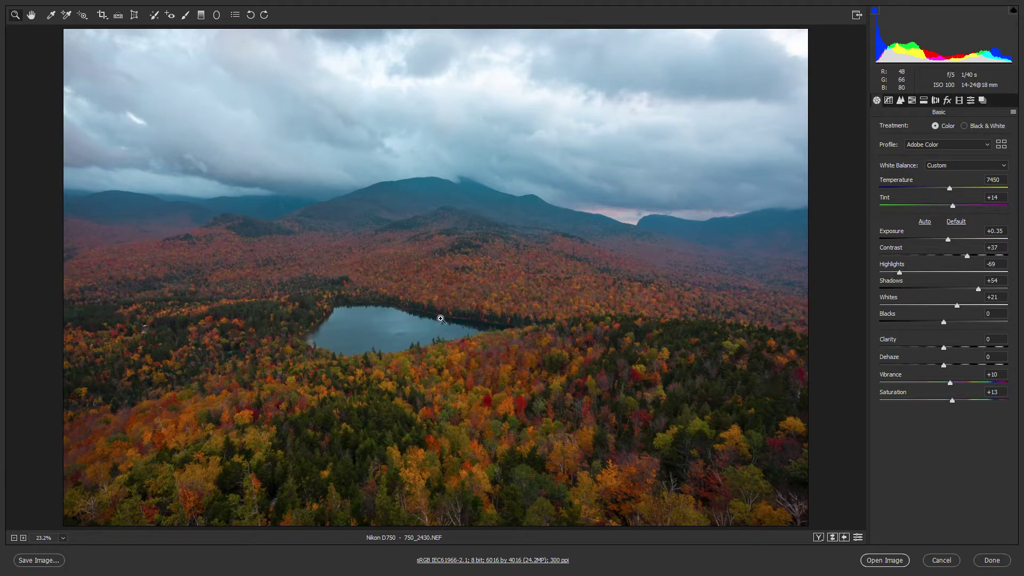
{"action": "left_click", "coordinate": [885, 560]}
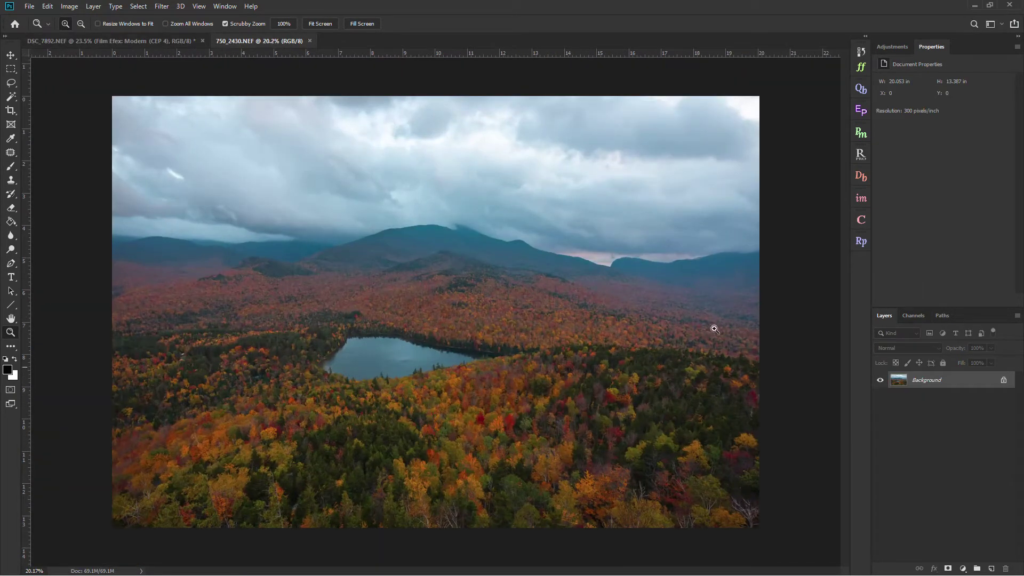
Add a Selective Color 1 adjustment layer and target its thumbnail rather than its mask.
{"action": "left_click", "coordinate": [892, 47]}
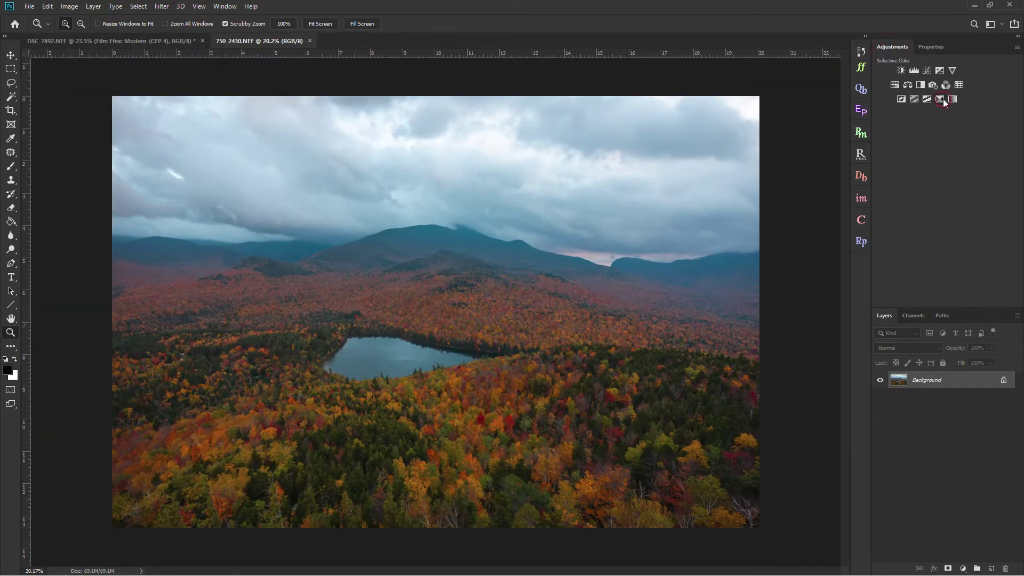
{"action": "left_click", "coordinate": [943, 103]}
{"action": "left_click", "coordinate": [892, 47]}
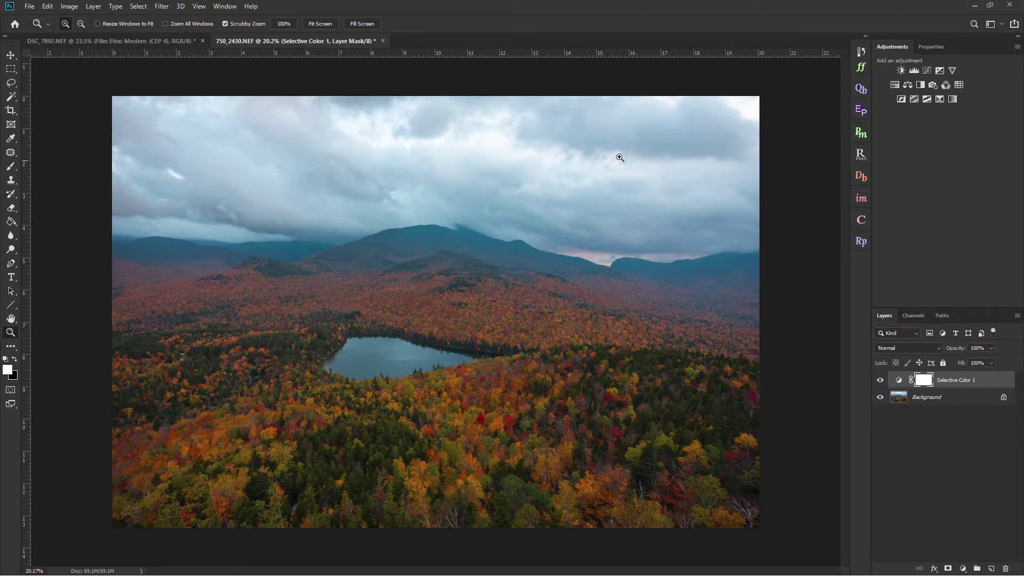
{"action": "left_click", "coordinate": [216, 7]}
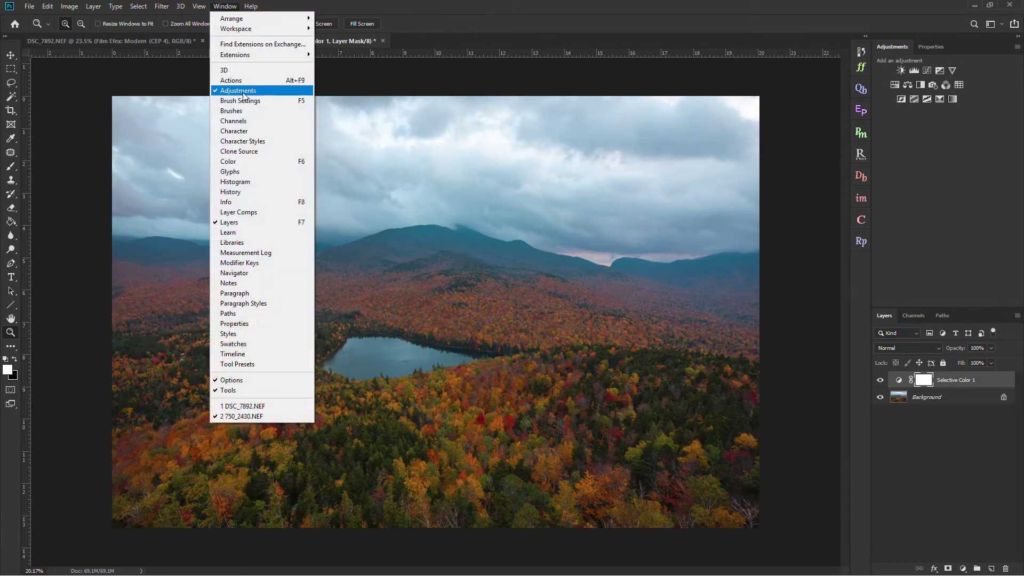
{"action": "left_click", "coordinate": [931, 130]}
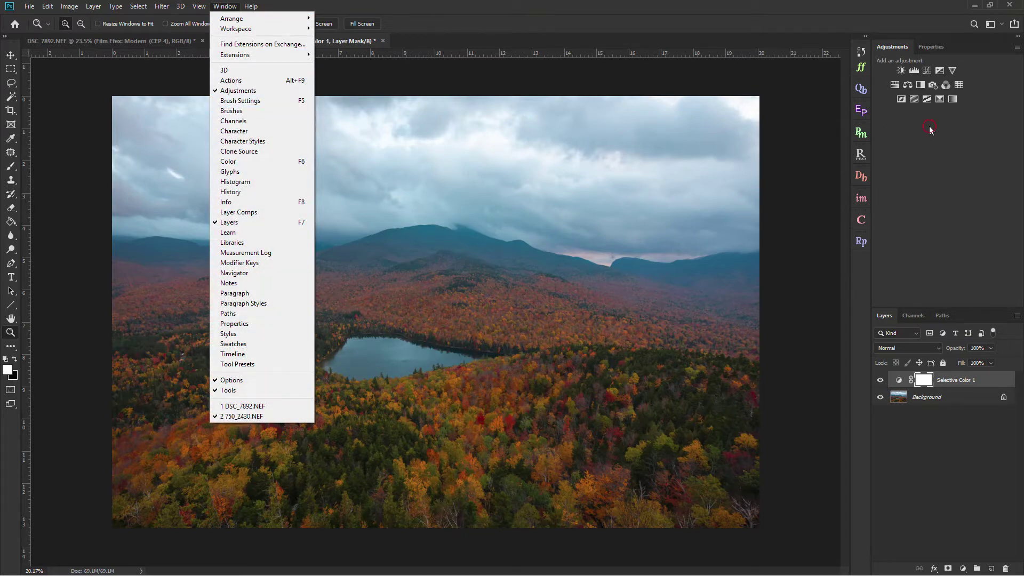
{"action": "left_click", "coordinate": [900, 381]}
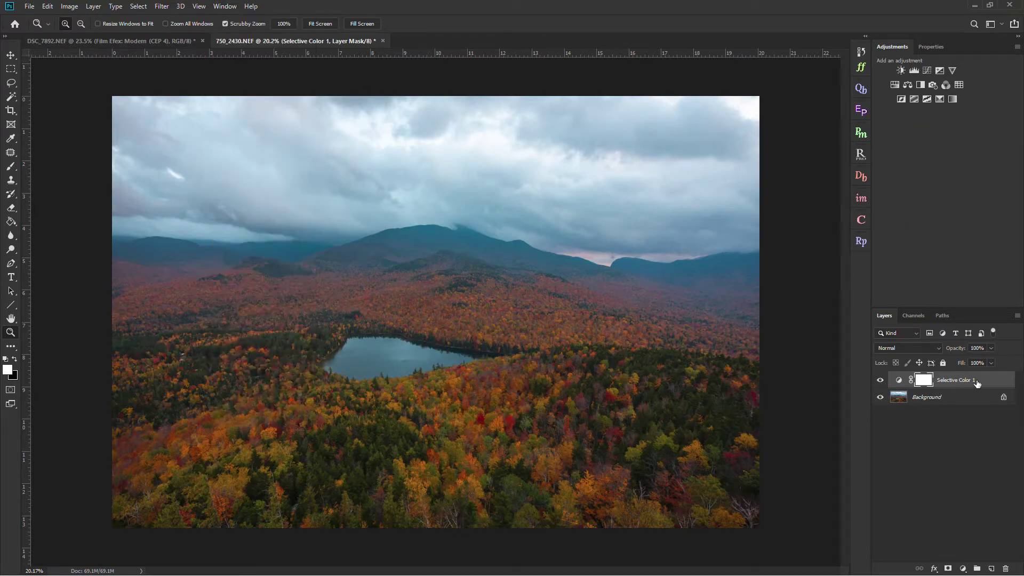
In the Selective Color Reds, remove cyan and slightly reduce magenta to deepen the foliage.
{"action": "double_click", "coordinate": [899, 379]}
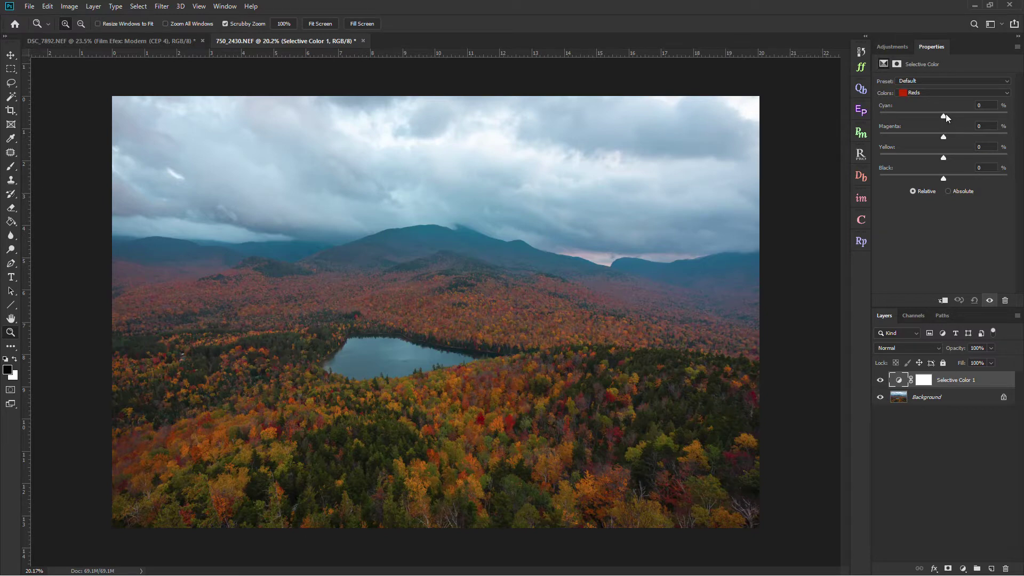
{"action": "left_click", "coordinate": [930, 95]}
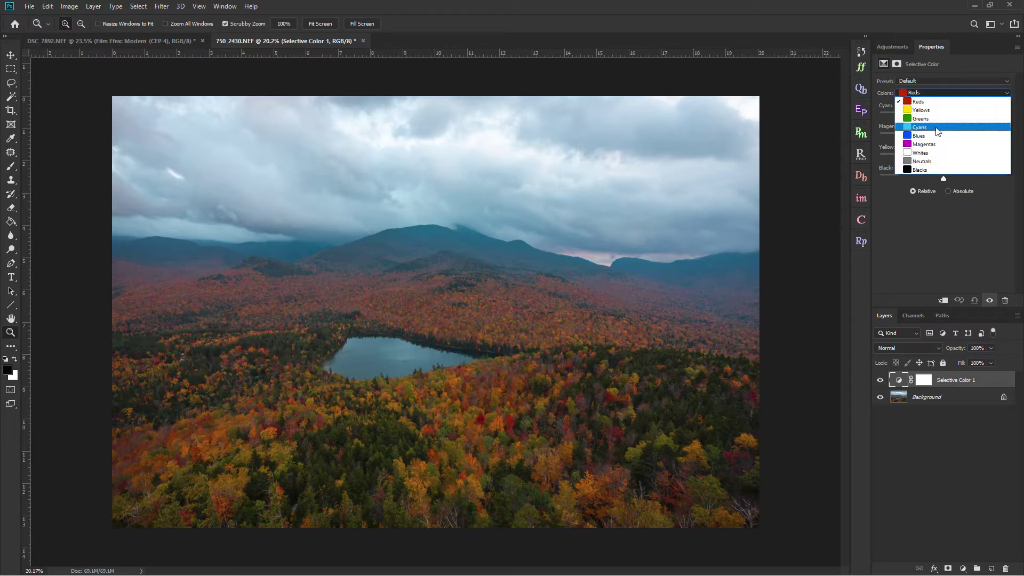
{"action": "left_click", "coordinate": [929, 110]}
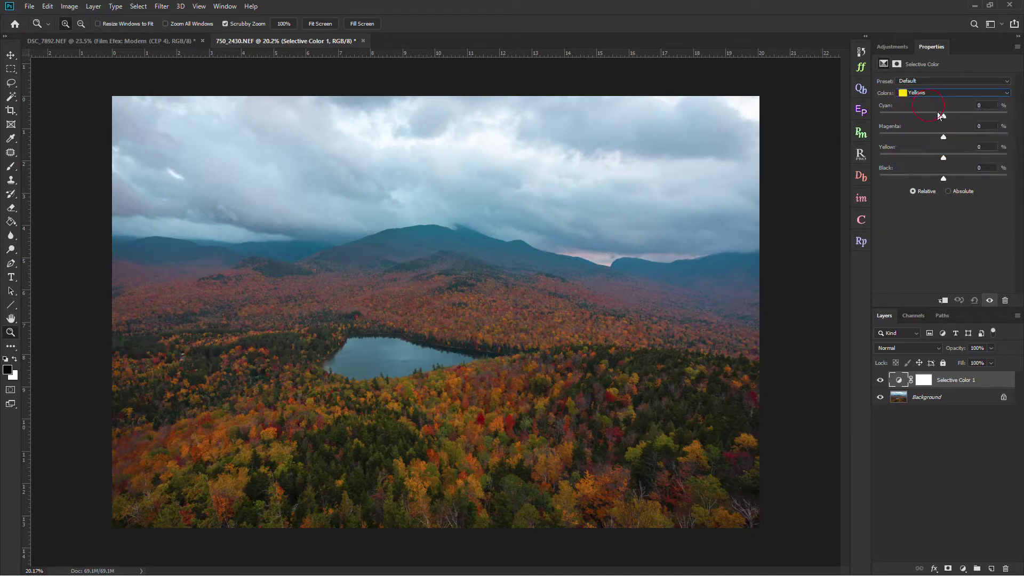
{"action": "scroll", "coordinate": [938, 95], "scroll_direction": "up", "scroll_amount": 1}
{"action": "left_click_drag", "start_coordinate": [401, 411], "coordinate": [501, 343]}
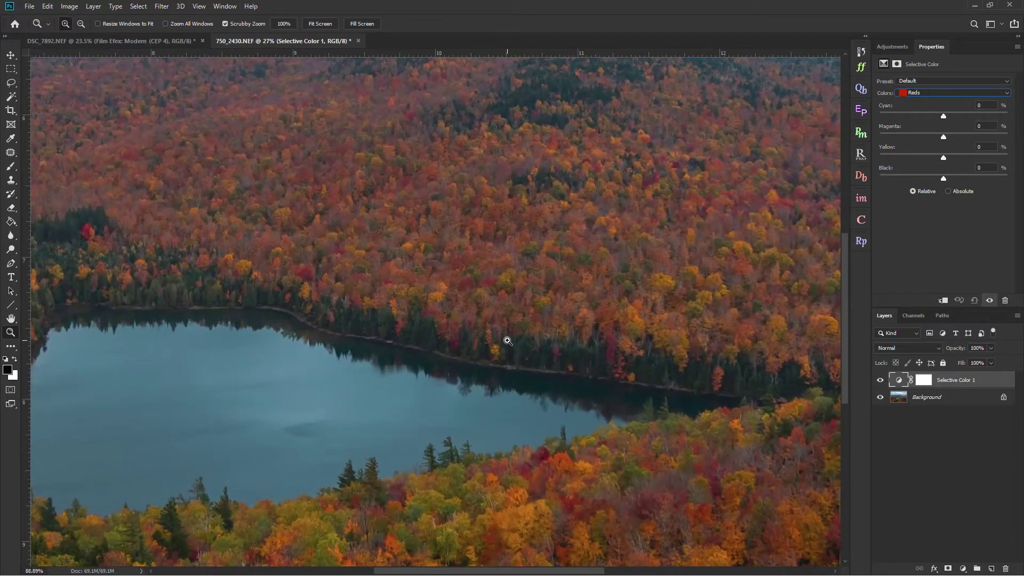
{"action": "left_click_drag", "start_coordinate": [943, 116], "coordinate": [895, 115]}
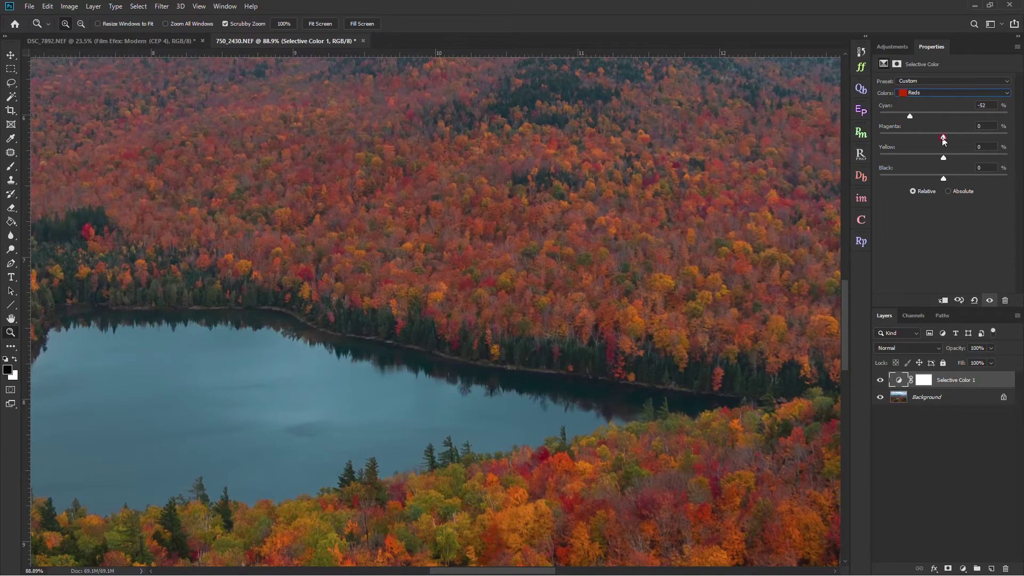
{"action": "left_click_drag", "start_coordinate": [943, 138], "coordinate": [953, 157]}
In the Yellows, pull out cyan, raise magenta and ease back the yellow.
{"action": "left_click_drag", "start_coordinate": [721, 286], "coordinate": [667, 265]}
{"action": "left_click", "coordinate": [933, 93]}
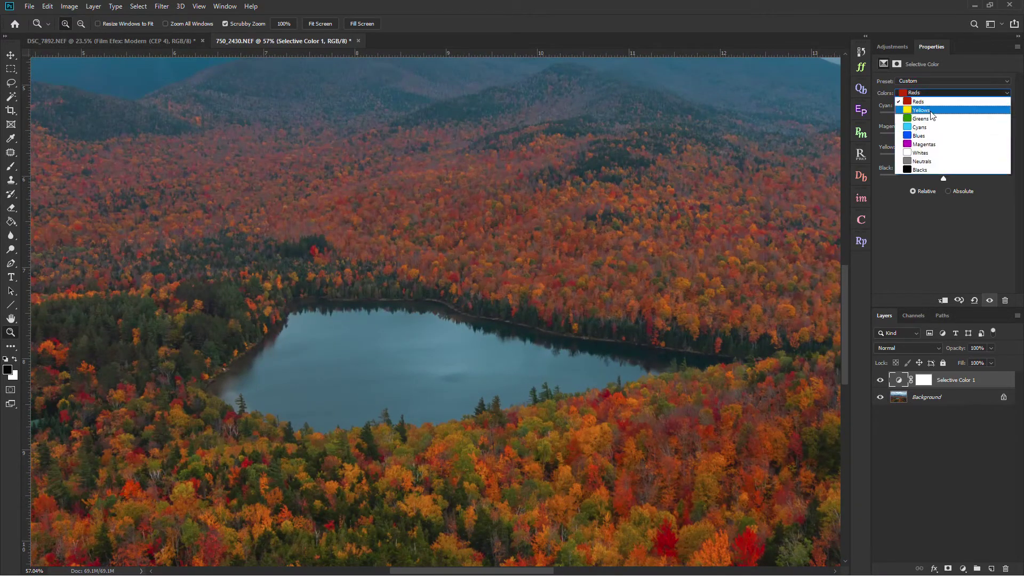
{"action": "left_click", "coordinate": [933, 110]}
{"action": "left_click_drag", "start_coordinate": [537, 470], "coordinate": [602, 472]}
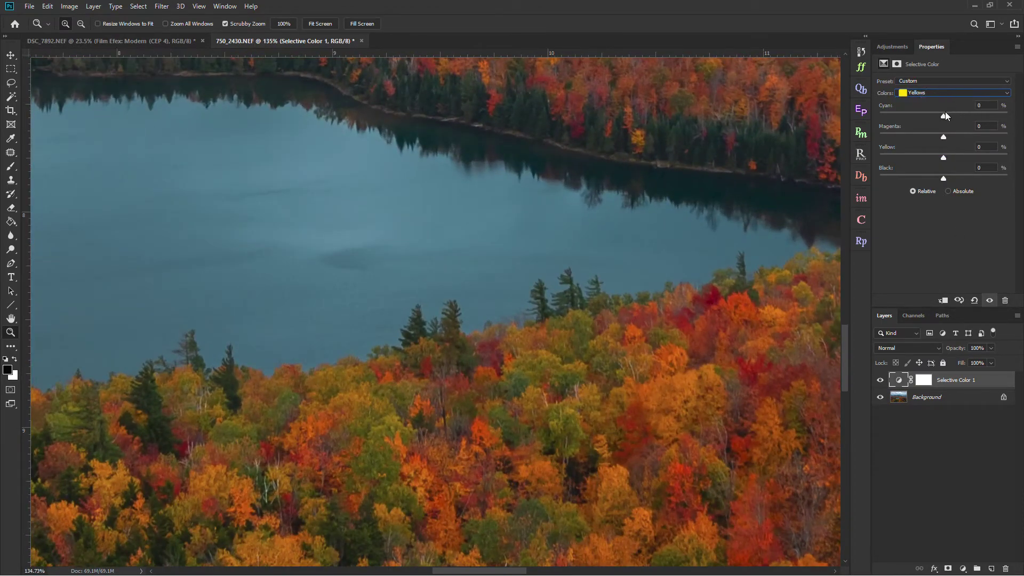
{"action": "left_click_drag", "start_coordinate": [975, 115], "coordinate": [940, 114]}
{"action": "left_click_drag", "start_coordinate": [943, 116], "coordinate": [947, 136]}
{"action": "left_click_drag", "start_coordinate": [958, 161], "coordinate": [954, 161]}
{"action": "left_click", "coordinate": [319, 24]}
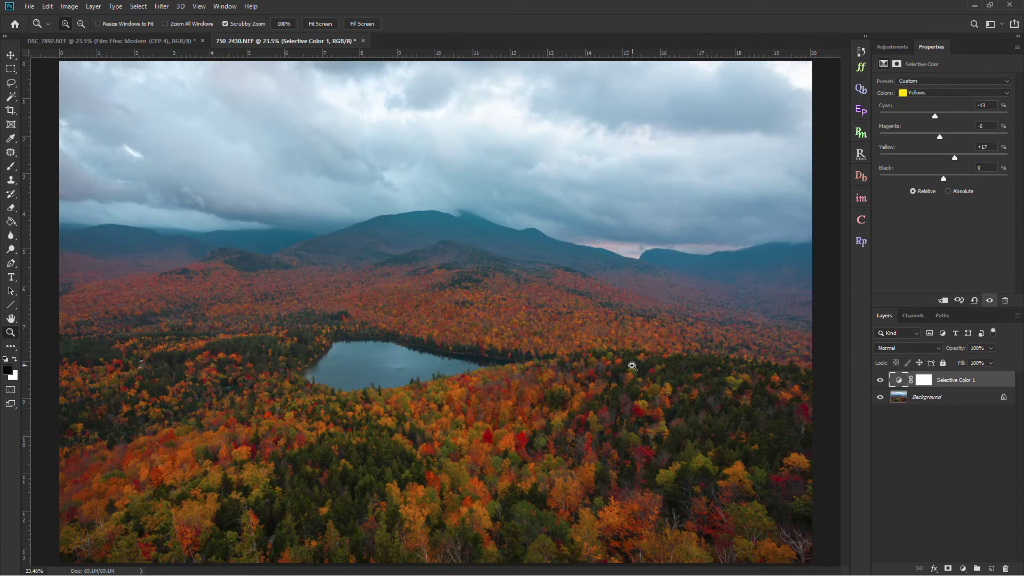
Ease back magenta in the Blues, then stamp all visible layers into a new Layer 1.
{"action": "left_click", "coordinate": [935, 93]}
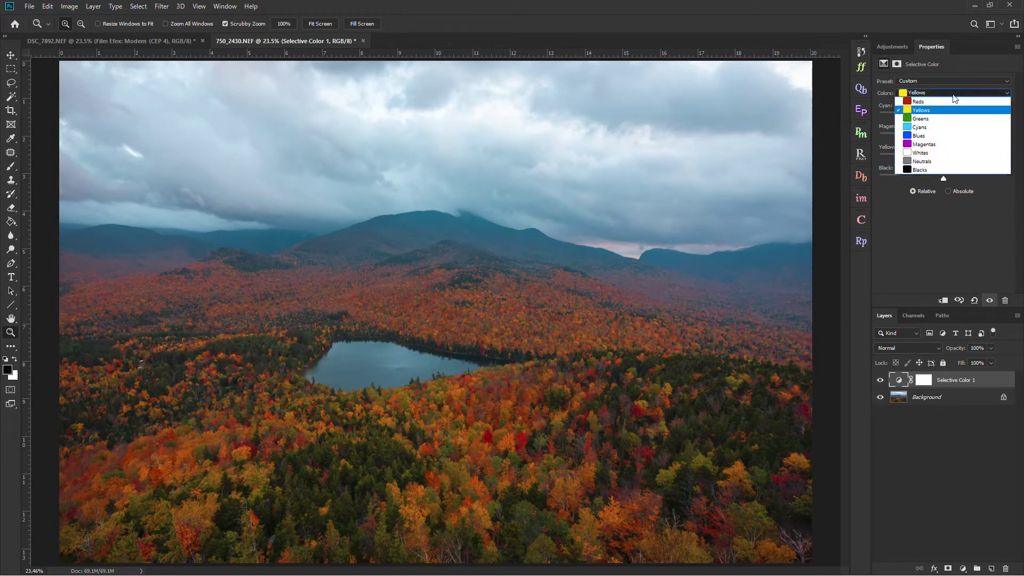
{"action": "left_click", "coordinate": [941, 136]}
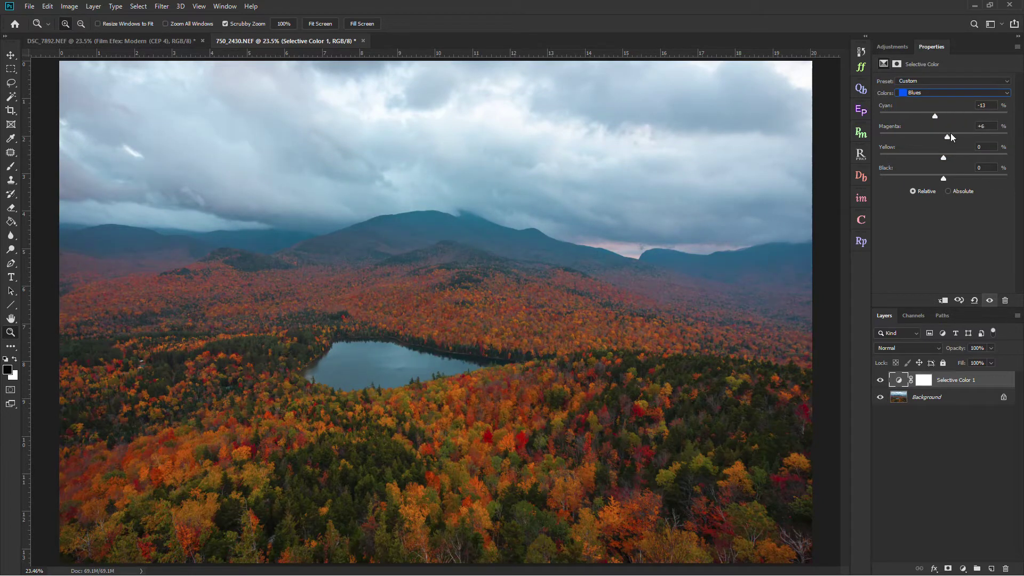
{"action": "left_click_drag", "start_coordinate": [946, 136], "coordinate": [945, 136]}
{"action": "left_click", "coordinate": [901, 49]}
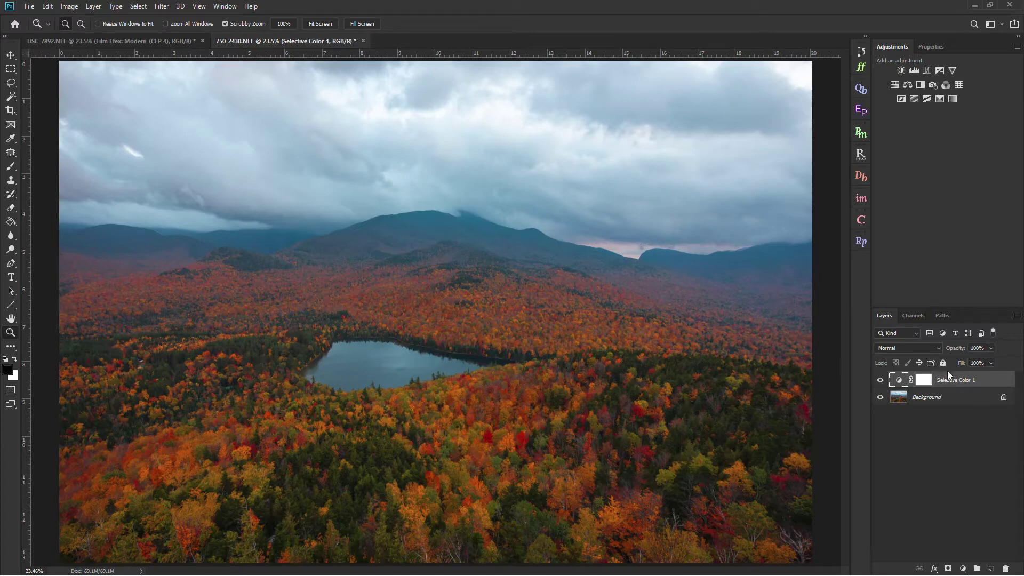
{"action": "key", "text": "ctrl+alt+shift+e"}
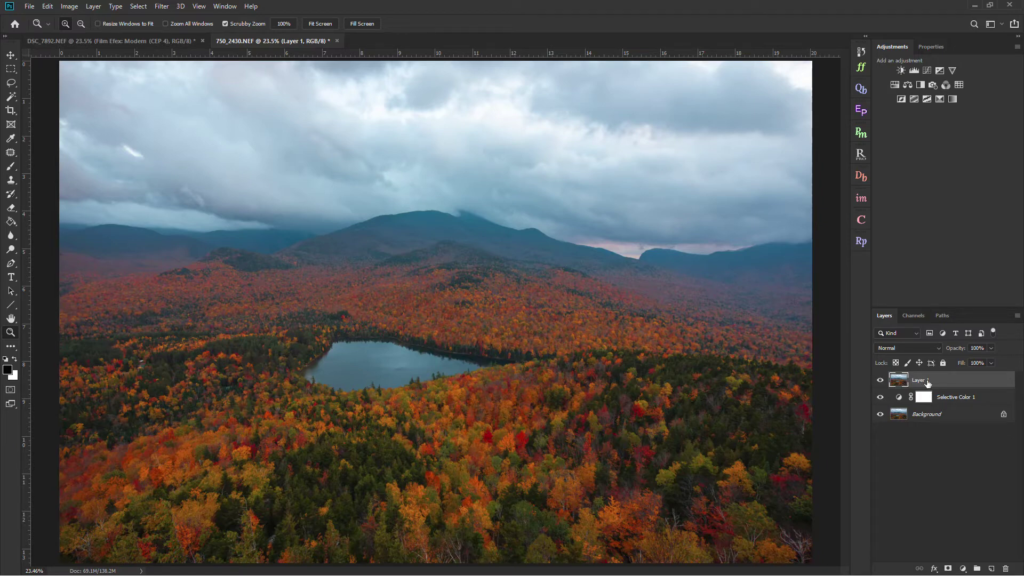
Launch Filter > Nik Collection > Color Efex Pro 4 on the merged layer.
{"action": "left_click", "coordinate": [162, 6]}
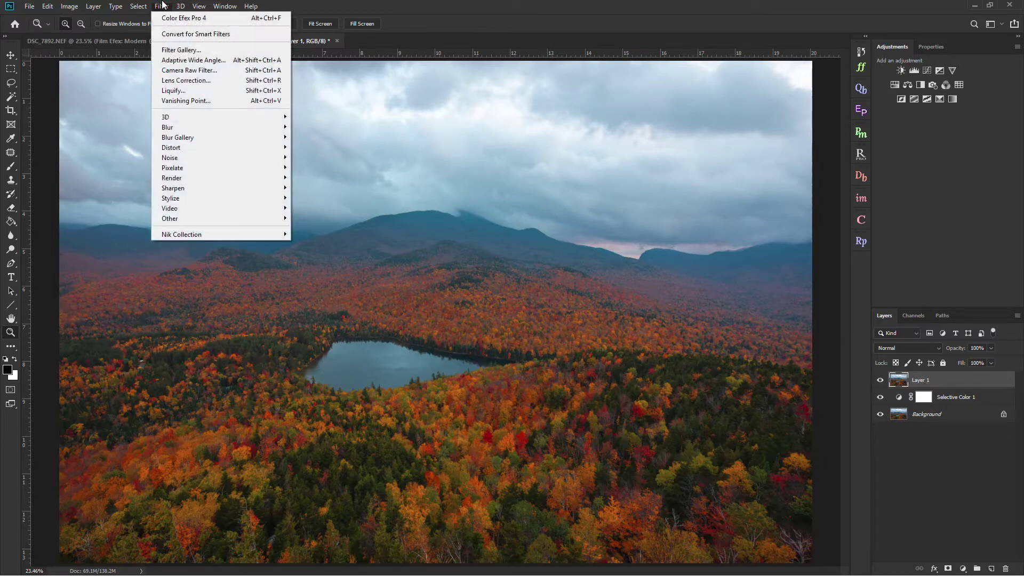
{"action": "mouse_move", "coordinate": [198, 234]}
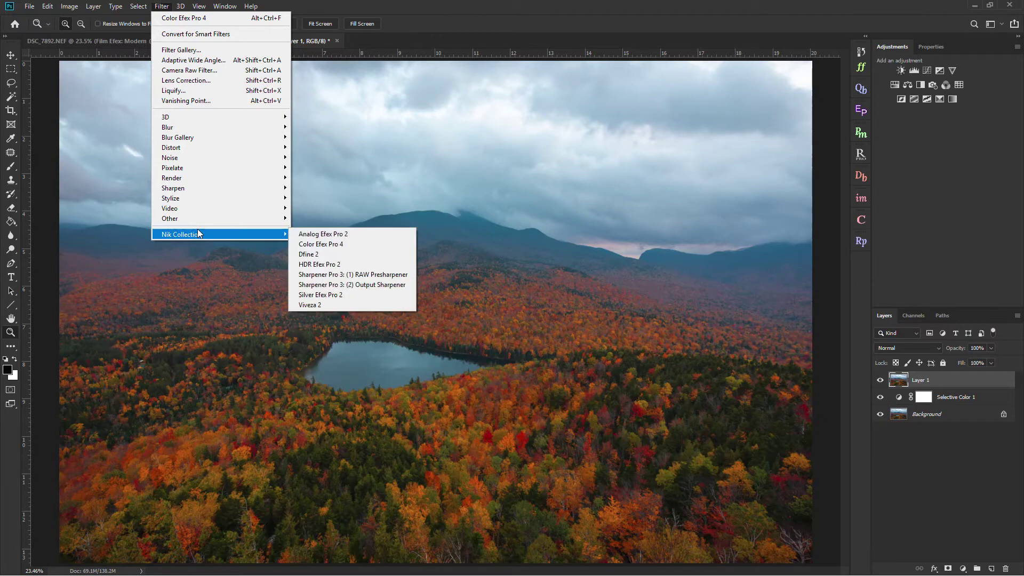
{"action": "left_click", "coordinate": [362, 246]}
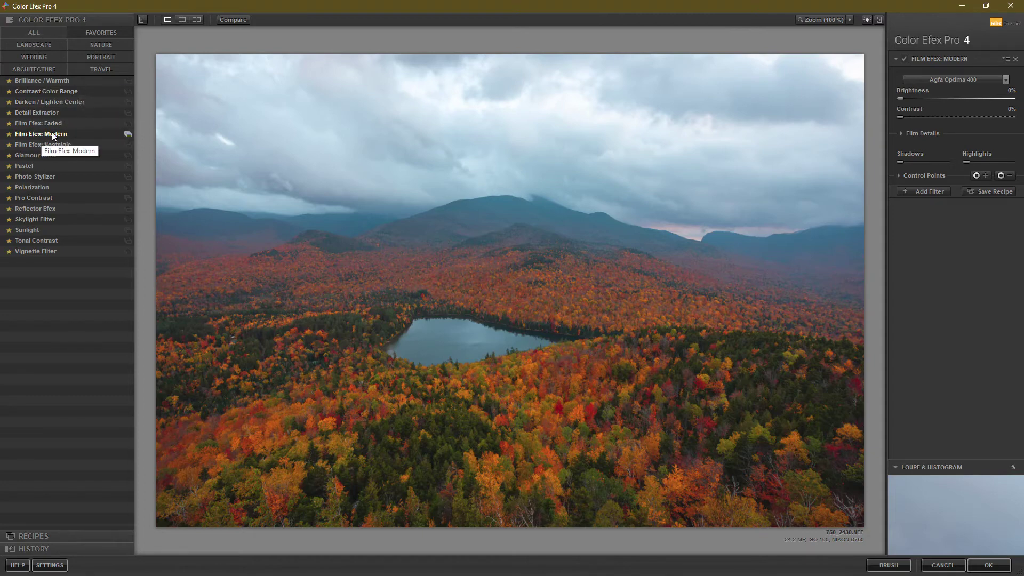
Choose Kodak Elite Chrome 200 as the Film Efex: Modern film type and toggle the effect to compare.
{"action": "left_click", "coordinate": [971, 80]}
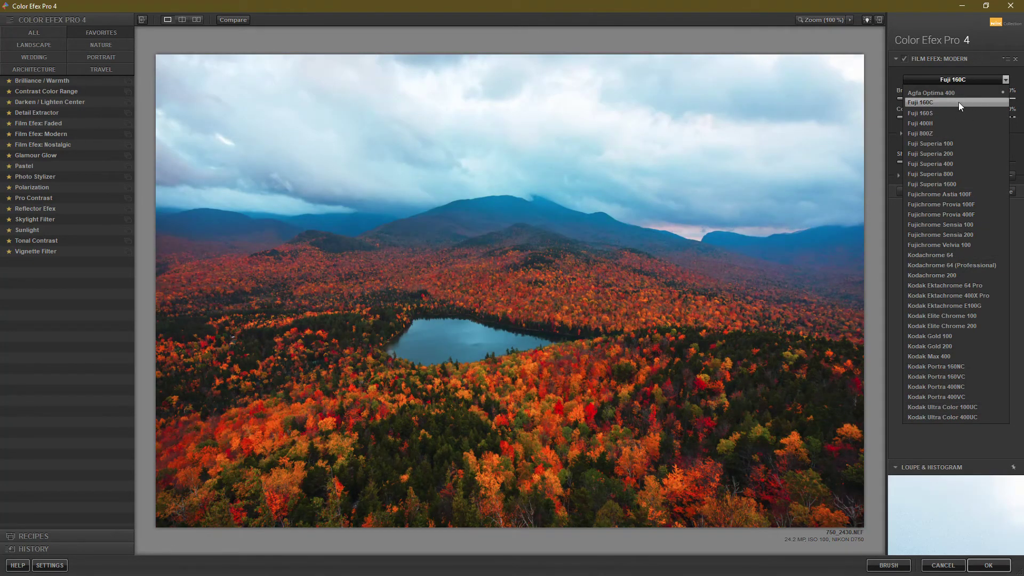
{"action": "key", "text": "Escape"}
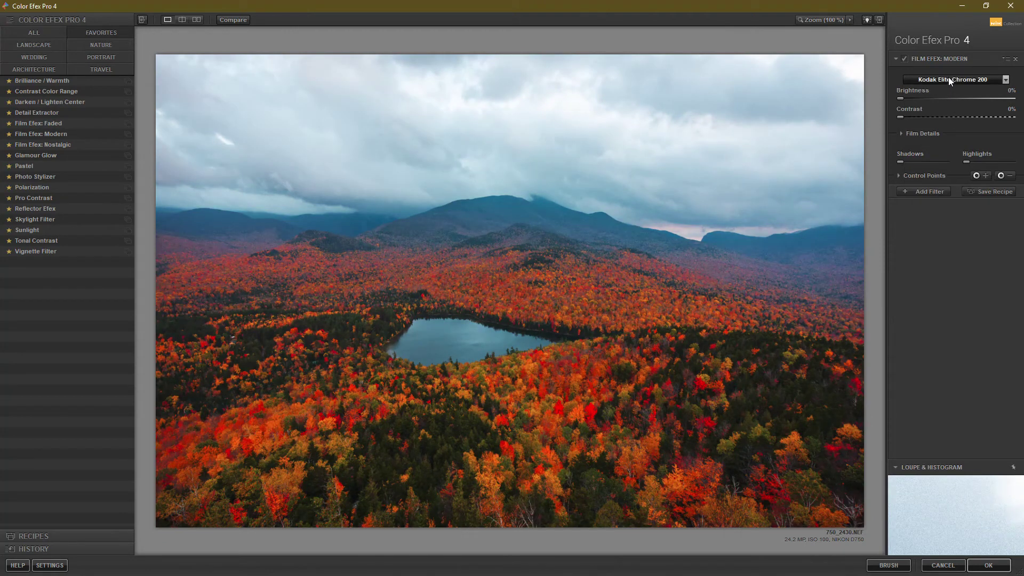
{"action": "left_click", "coordinate": [904, 58]}
{"action": "left_click", "coordinate": [905, 58]}
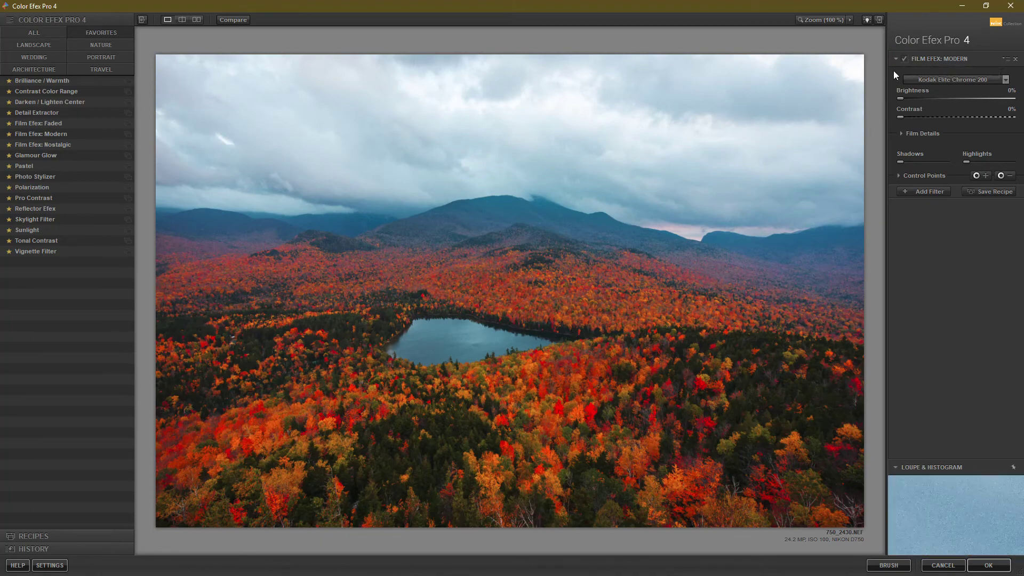
{"action": "left_click", "coordinate": [904, 59]}
{"action": "left_click", "coordinate": [904, 58]}
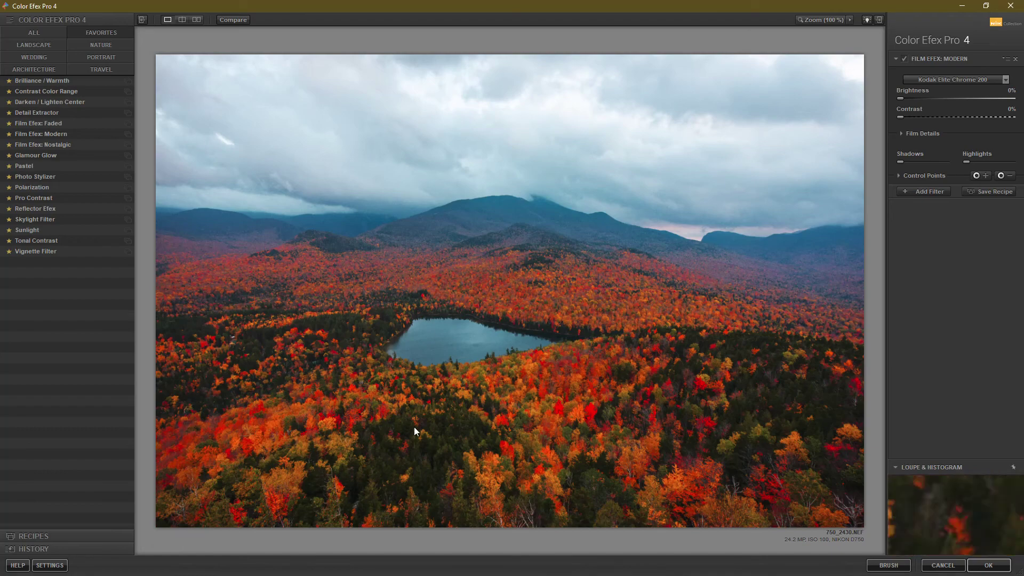
In Film Details, raise red sensitivity to 60% and adjust the yellow saturation.
{"action": "left_click", "coordinate": [909, 136]}
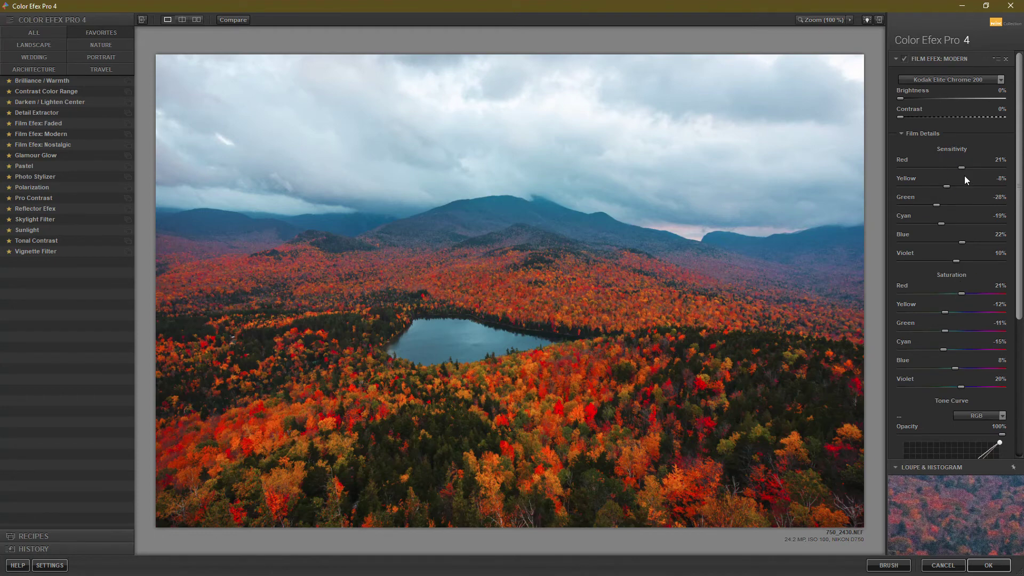
{"action": "left_click_drag", "start_coordinate": [977, 168], "coordinate": [982, 168]}
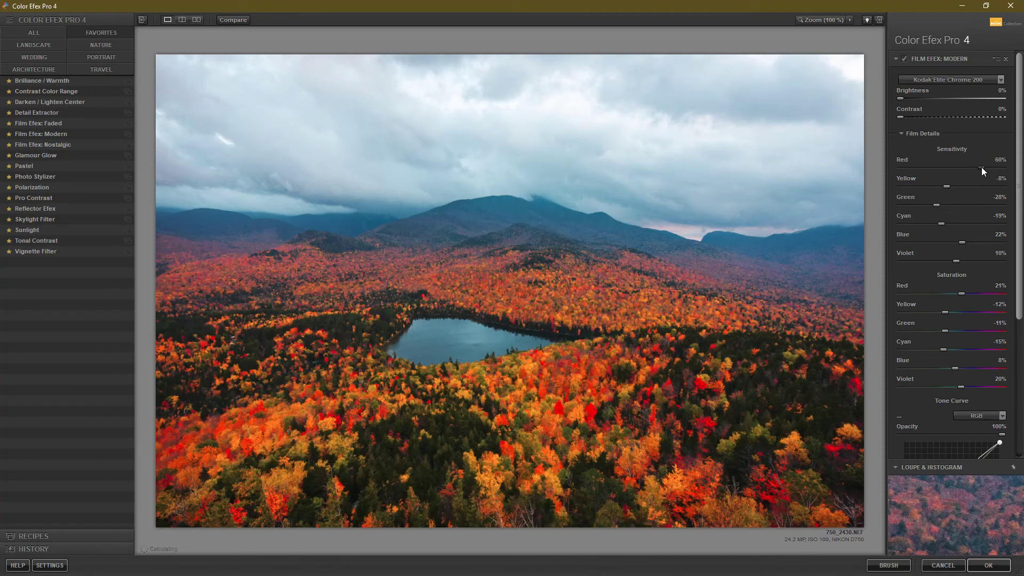
{"action": "left_click_drag", "start_coordinate": [957, 166], "coordinate": [964, 191]}
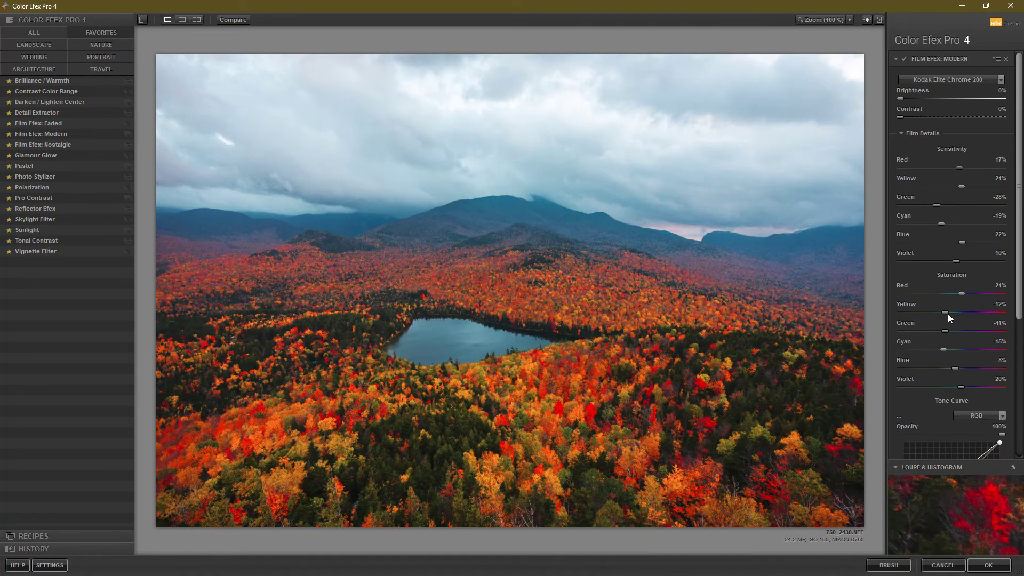
{"action": "left_click_drag", "start_coordinate": [949, 313], "coordinate": [956, 293]}
{"action": "left_click_drag", "start_coordinate": [1019, 280], "coordinate": [1020, 320]}
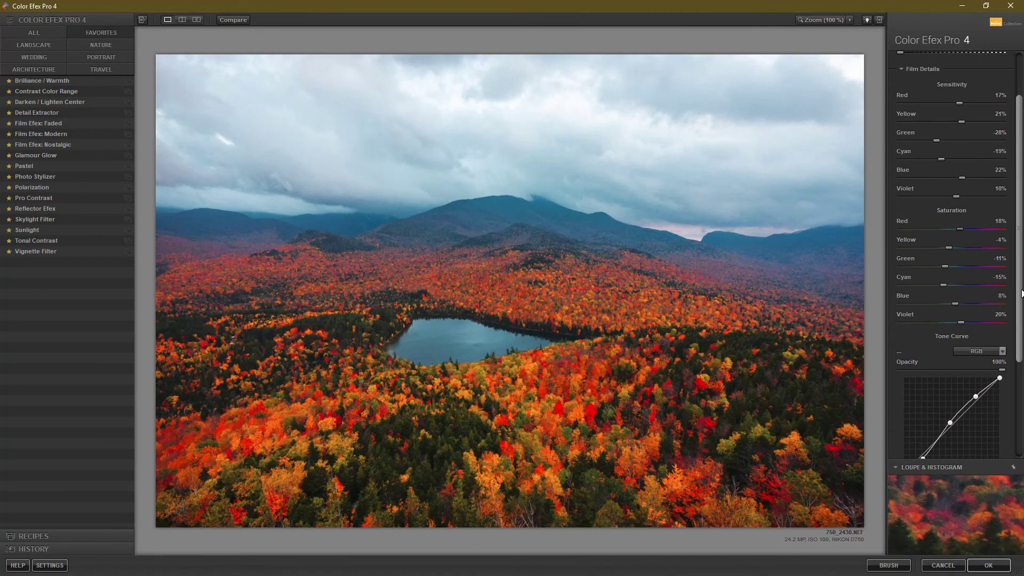
Set grain per pixel to 500 and apply the film effect to the photo.
{"action": "scroll", "coordinate": [952, 256], "scroll_direction": "down", "scroll_amount": 5}
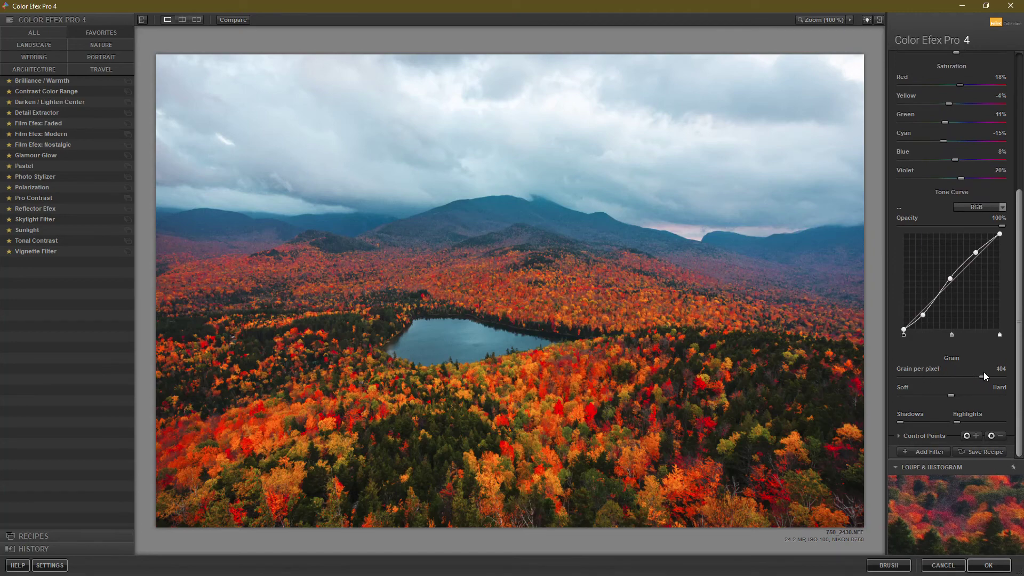
{"action": "left_click_drag", "start_coordinate": [982, 376], "coordinate": [1012, 380]}
{"action": "scroll", "coordinate": [1020, 240], "scroll_direction": "up", "scroll_amount": 5}
{"action": "left_click", "coordinate": [990, 566]}
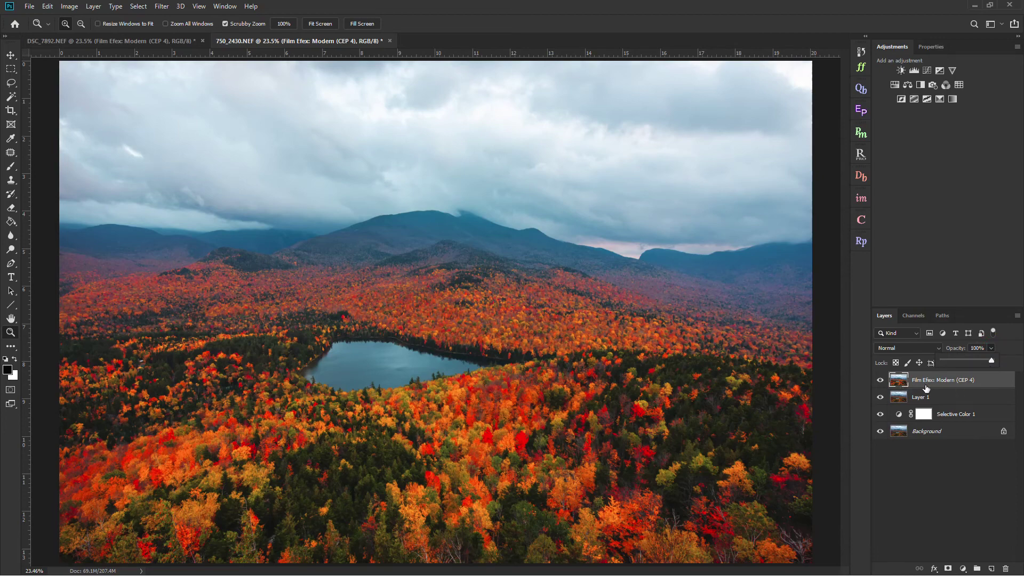
Lower the Film Efex: Modern (CEP 4) layer's opacity to 50%.
{"action": "left_click_drag", "start_coordinate": [985, 363], "coordinate": [929, 365]}
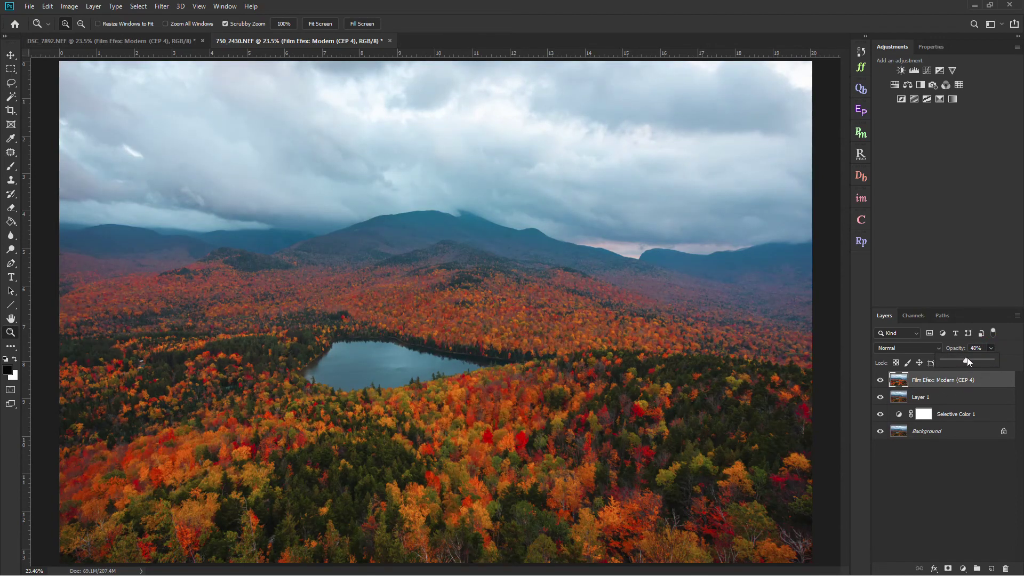
{"action": "left_click_drag", "start_coordinate": [977, 358], "coordinate": [978, 357]}
{"action": "left_click", "coordinate": [1002, 350]}
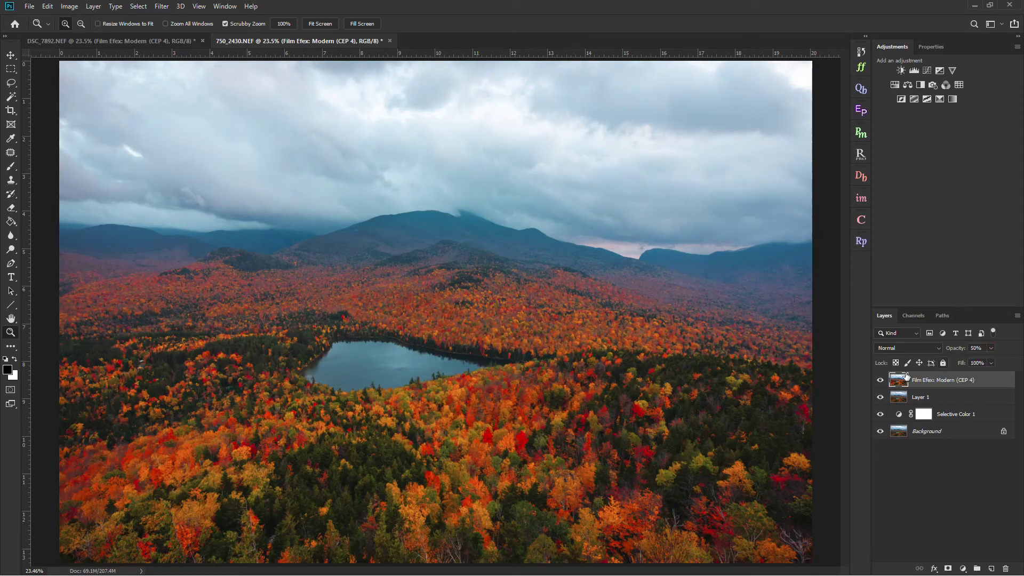
{"action": "left_click", "coordinate": [881, 380]}
{"action": "left_click", "coordinate": [881, 381]}
{"action": "left_click", "coordinate": [880, 381]}
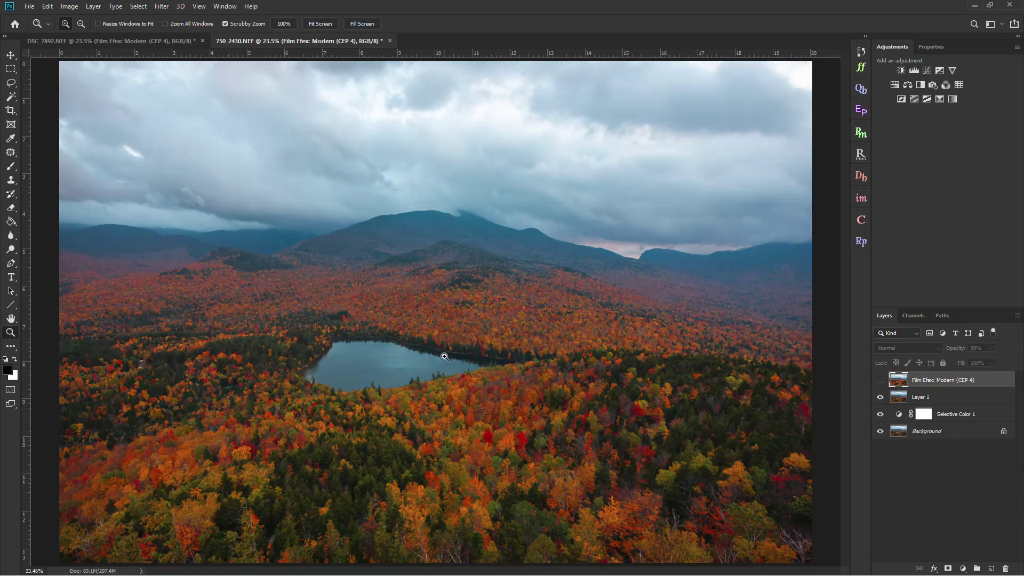
{"action": "left_click", "coordinate": [881, 380]}
{"action": "left_click_drag", "start_coordinate": [485, 377], "coordinate": [472, 368]}
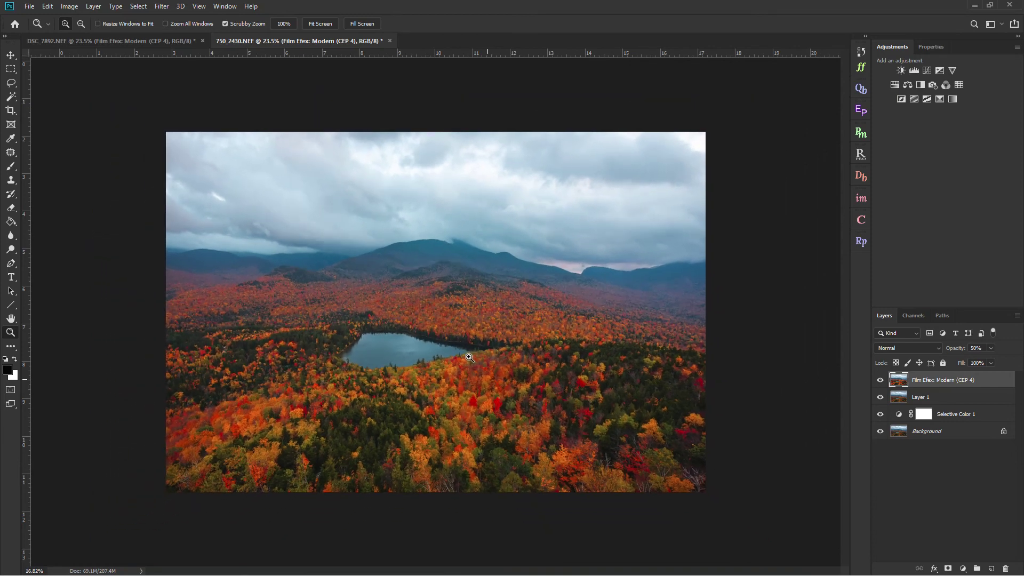
{"action": "left_click_drag", "start_coordinate": [401, 330], "coordinate": [413, 329]}
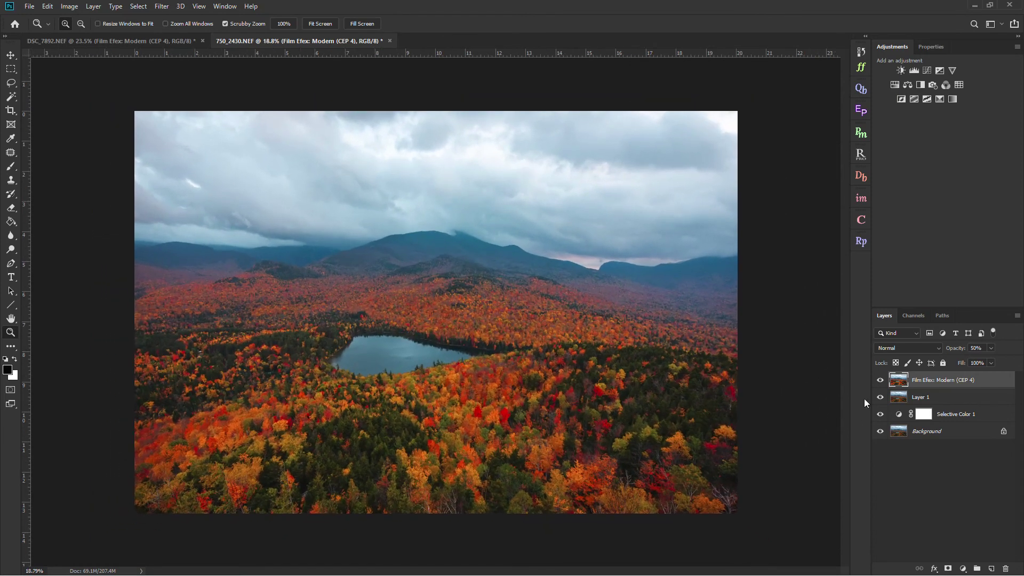
{"action": "left_click_drag", "start_coordinate": [881, 384], "coordinate": [882, 421]}
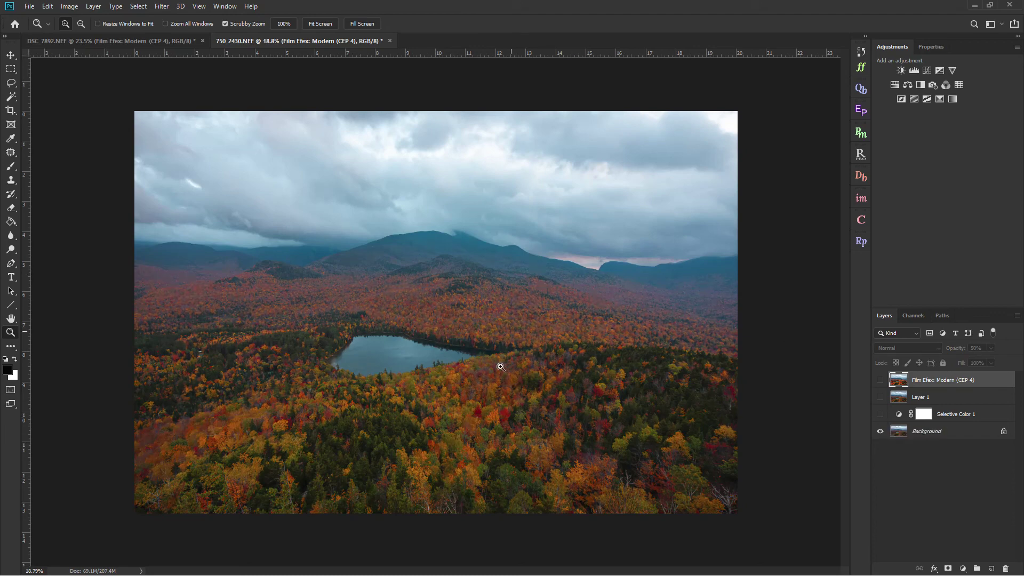
{"action": "left_click_drag", "start_coordinate": [879, 414], "coordinate": [880, 379]}
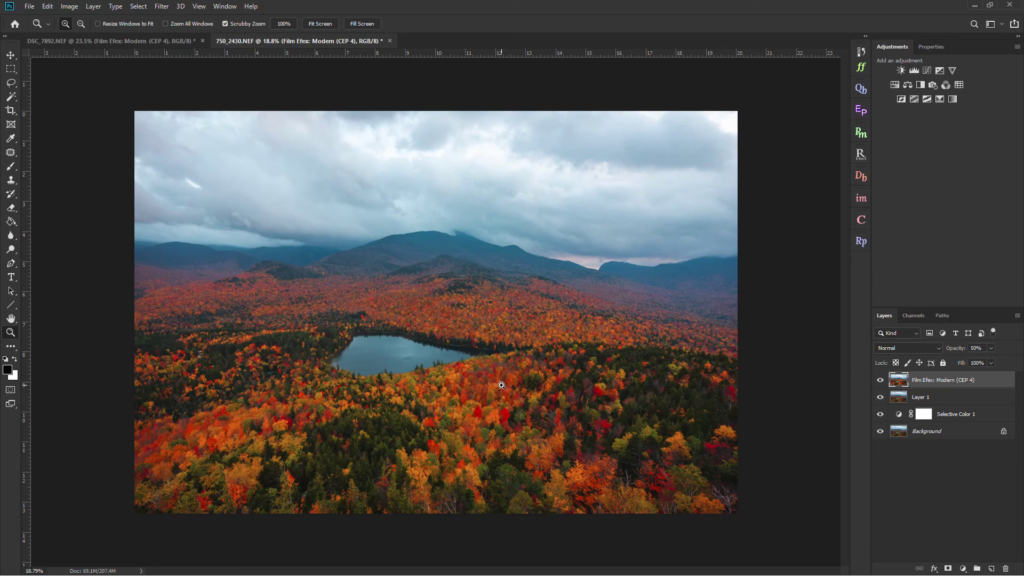
{"action": "left_click_drag", "start_coordinate": [423, 375], "coordinate": [422, 377]}
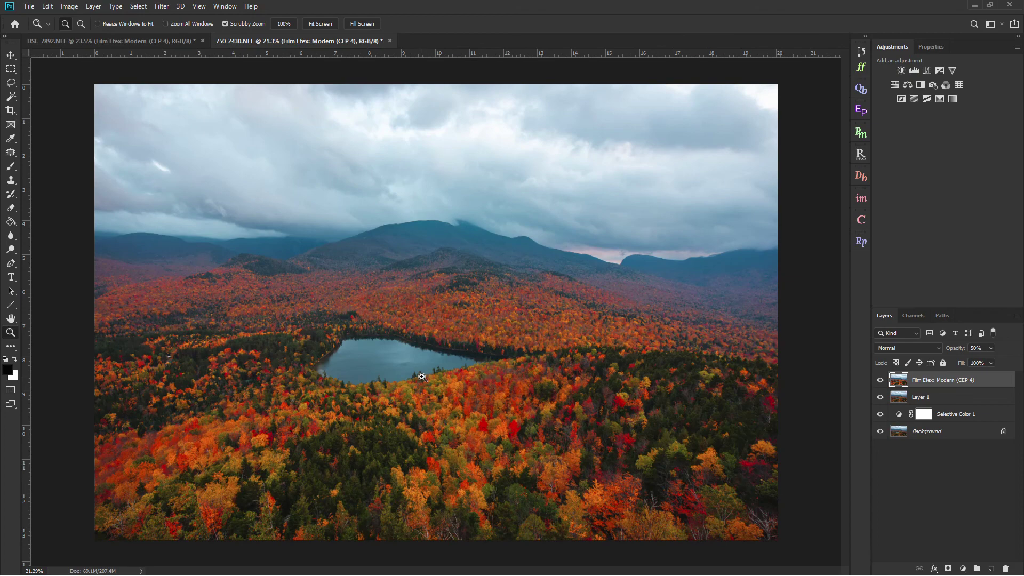
{"action": "left_click_drag", "start_coordinate": [880, 380], "coordinate": [883, 431]}
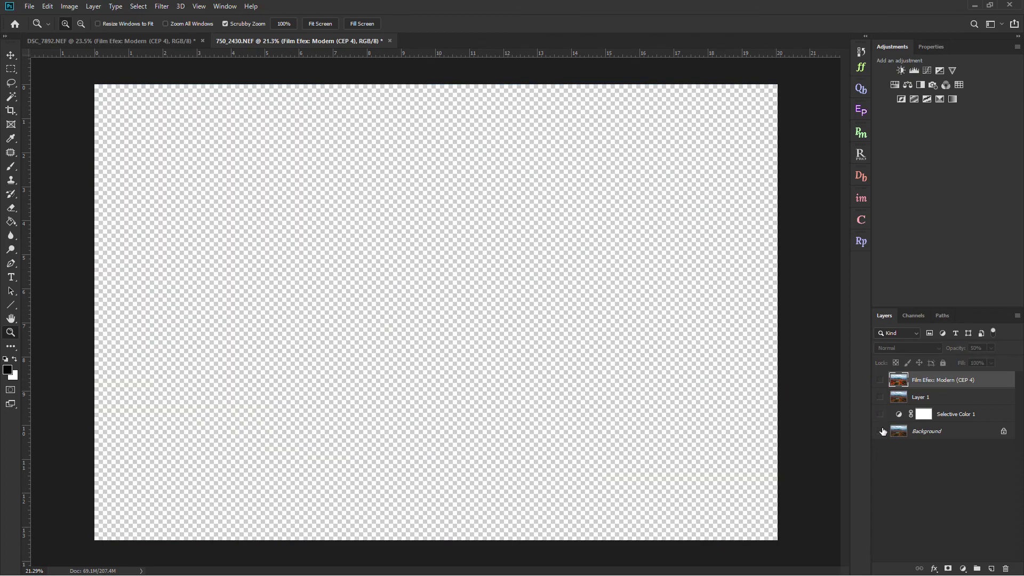
{"action": "left_click", "coordinate": [882, 431]}
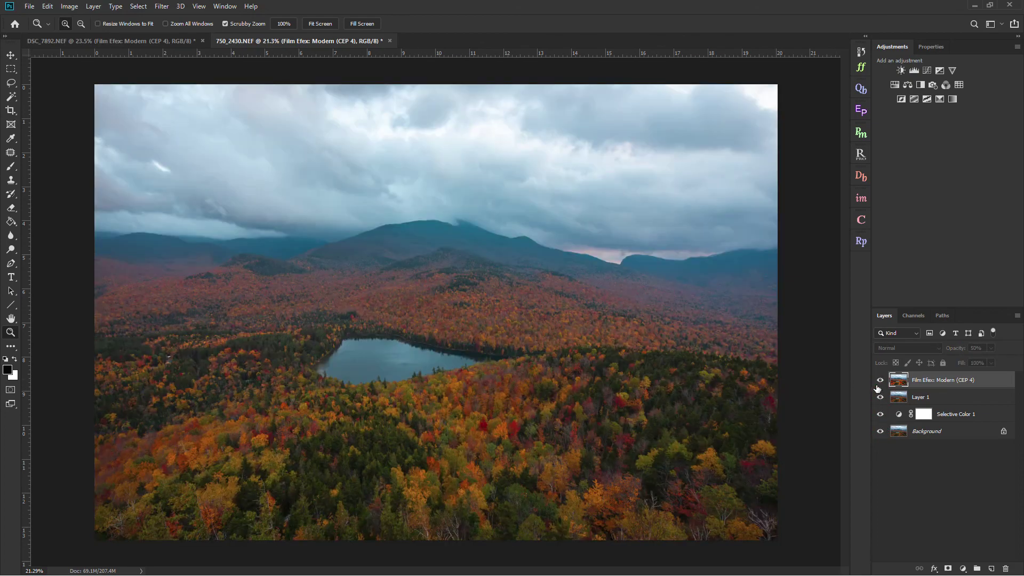
{"action": "left_click_drag", "start_coordinate": [881, 415], "coordinate": [880, 380]}
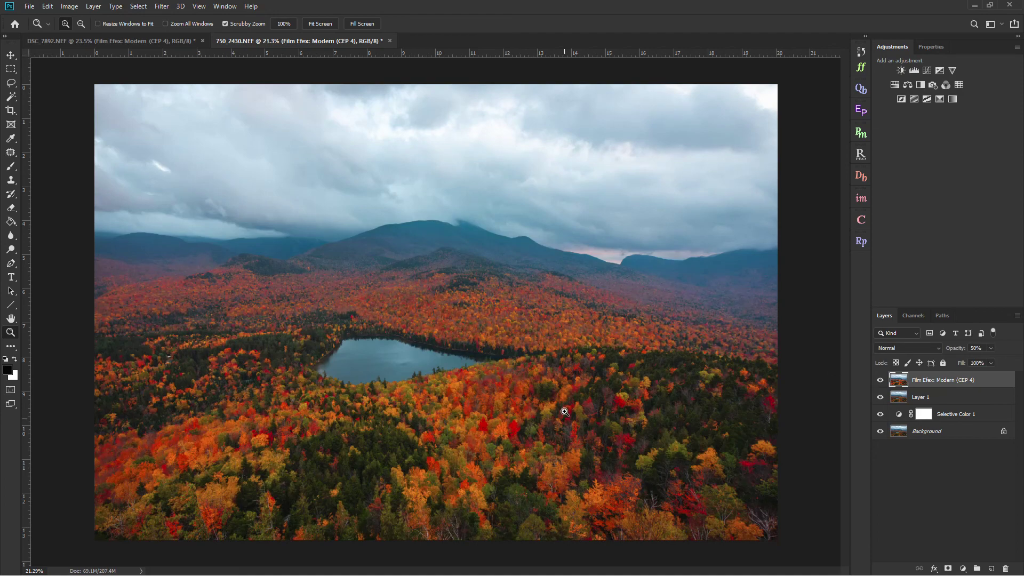